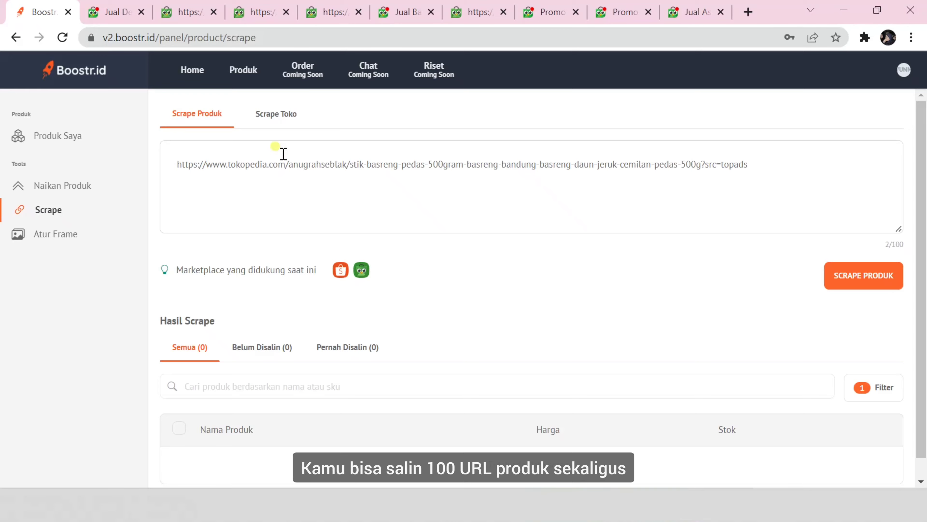
Copy the Dendeng Belut Manis product URL from its Tokopedia page, close that page and add the URL to the product scrape list.
click(126, 14)
click(168, 36)
key(ctrl+c)
click(141, 12)
key(ctrl+v)
key(Return)
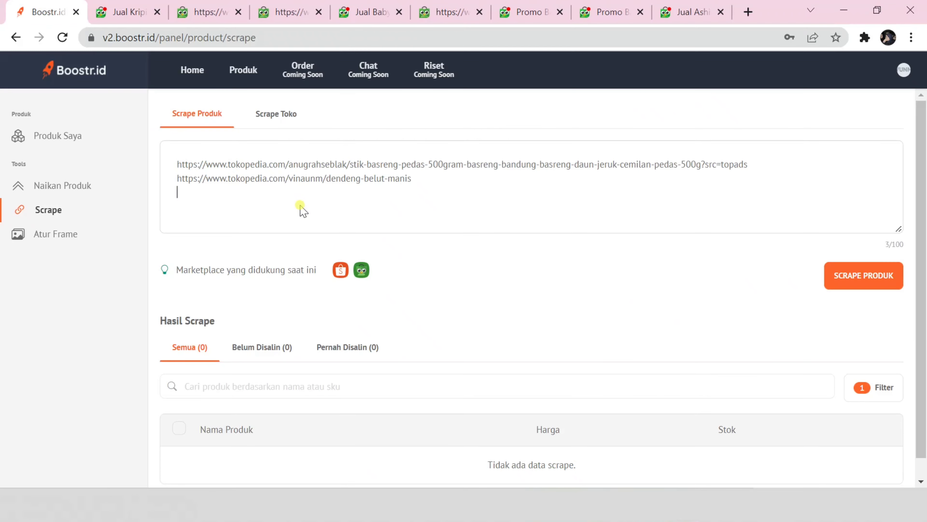
Add the Kripik Belut product URL from its Tokopedia page to the scrape list and close the product page.
click(126, 11)
click(168, 37)
key(ctrl+c)
click(157, 11)
key(ctrl+v)
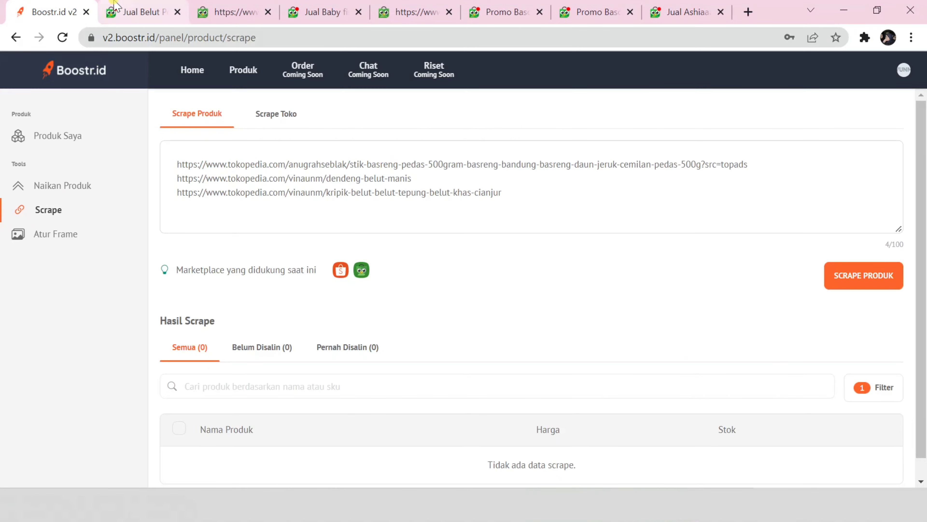
Add the Belut Pedas product URL on a new line of the scrape list, closing its Tokopedia page.
click(115, 5)
click(135, 36)
key(ctrl+c)
click(177, 12)
key(Return)
key(ctrl+v)
Copy the Sale Pisang Ambon product URL, close its Tokopedia page and paste the URL into the scrape list.
click(142, 5)
click(133, 36)
key(ctrl+c)
click(177, 12)
key(ctrl+v)
Add the Baby fish crispy ori product URL to the scrape list and close its Tokopedia page.
click(141, 12)
click(172, 37)
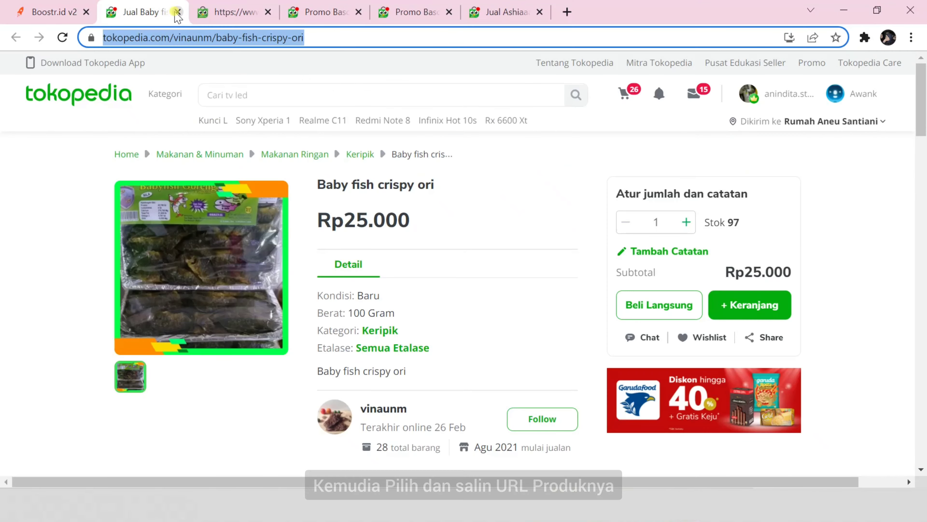
key(ctrl+c)
click(177, 11)
key(ctrl+v)
key(Return)
Copy the Cimol Mozarella Keju Leleh product URL, close its page and paste the URL into the scrape list.
click(204, 11)
click(221, 37)
key(ctrl+c)
click(288, 11)
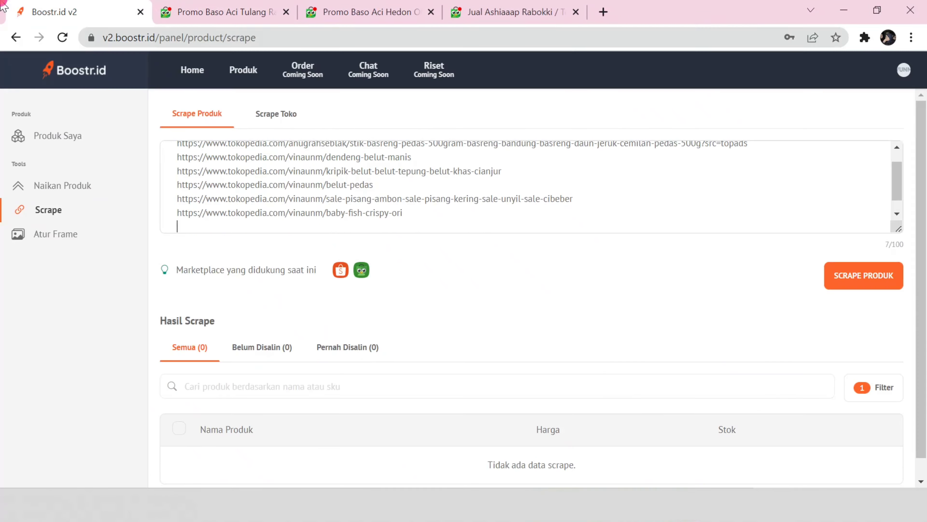
key(ctrl+v)
Add the Baso Aci Tulang Rangu product URL to the scrape list and close its Tokopedia page.
click(263, 12)
click(248, 37)
key(ctrl+c)
click(341, 12)
key(ctrl+v)
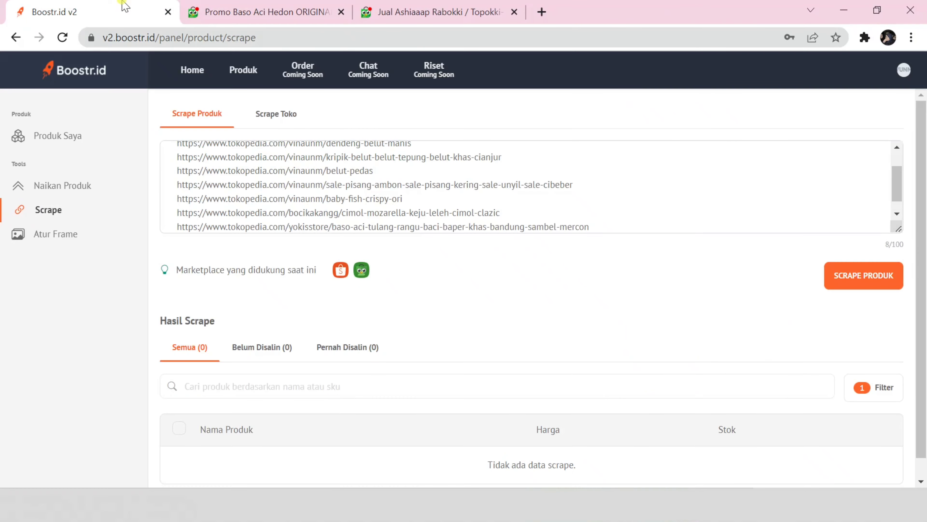
Copy the Baso Aci Hedon ORIGINAL product URL, close its page and add the URL to the scrape list.
click(263, 12)
click(238, 37)
key(ctrl+c)
click(341, 12)
key(ctrl+v)
key(Return)
Add the Ashiaaap Rabokki / Topokki product URL as the last line of the scrape list and close its page.
click(263, 11)
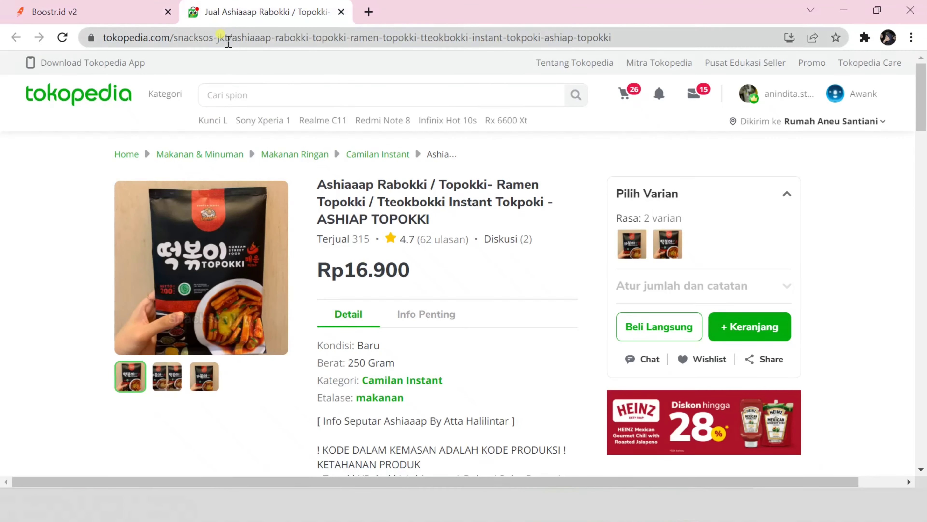
click(228, 36)
key(ctrl+c)
click(340, 11)
key(ctrl+v)
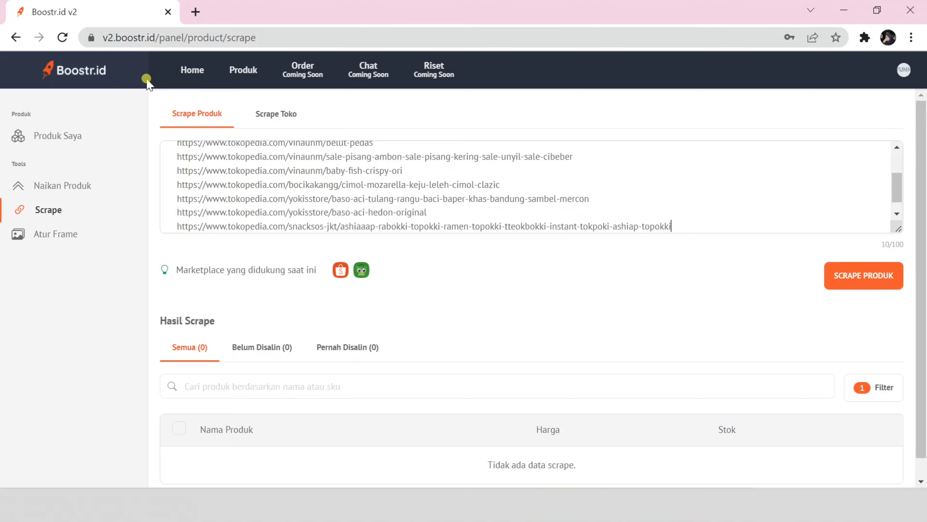
Scrape all products from the listed URLs and look through the scrape results.
click(853, 272)
click(576, 295)
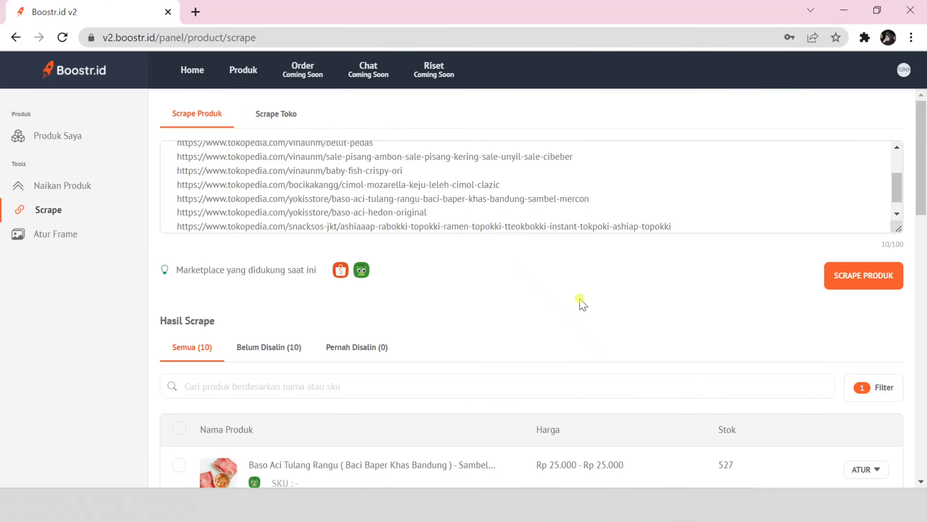
scroll(583, 303, down, 3)
scroll(583, 303, down, 10)
scroll(583, 303, up, 15)
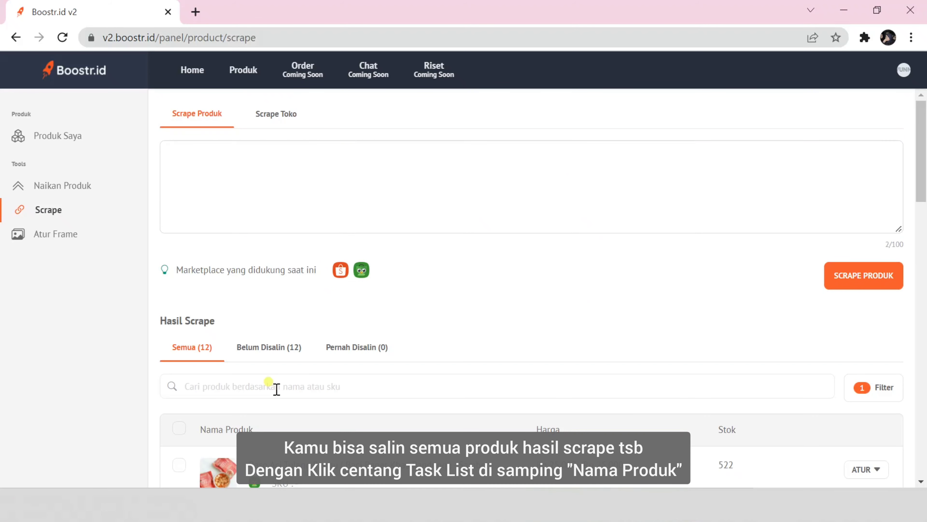
Select all scraped products and set the results list to 50 products per page.
scroll(275, 388, down, 2)
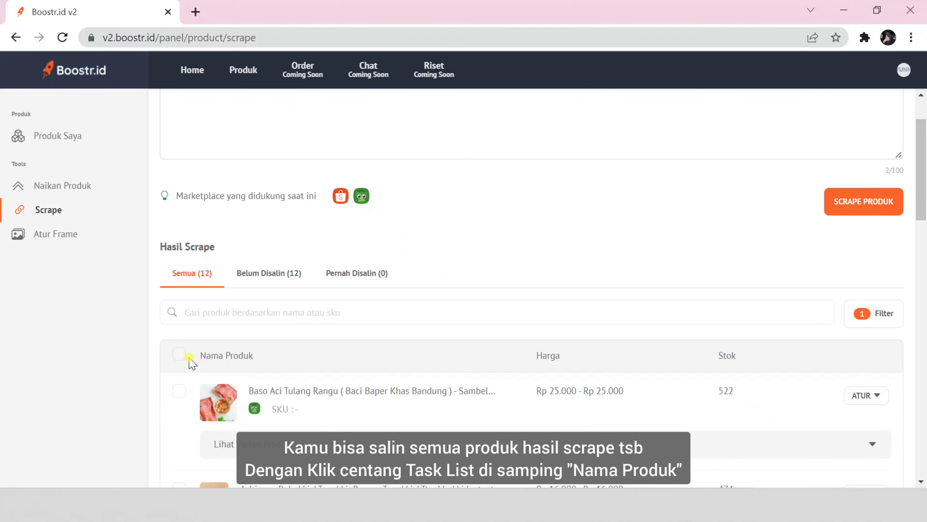
click(180, 355)
scroll(182, 357, down, 10)
click(208, 332)
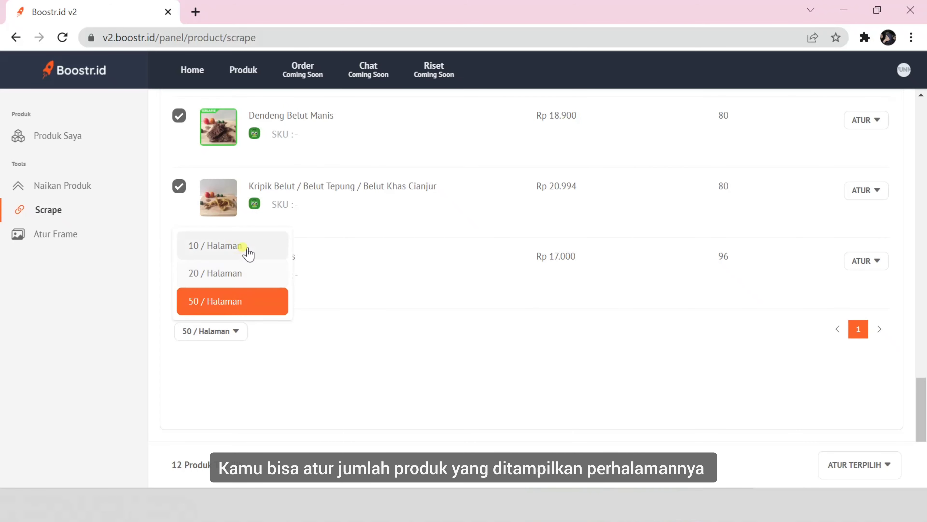
click(287, 303)
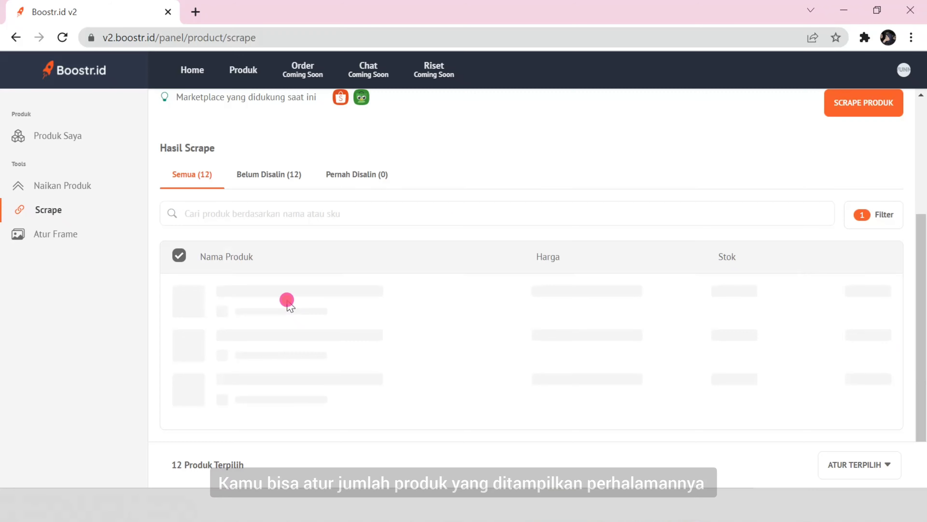
Select the scraped products Dendeng Belut Manis, Kripik Belut and Belut Pedas for copying.
scroll(290, 306, down, 4)
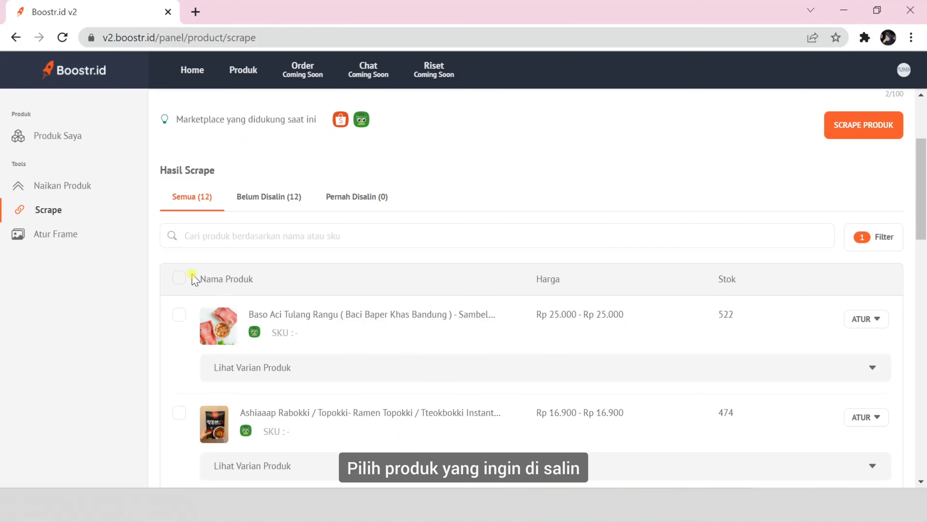
scroll(187, 281, down, 20)
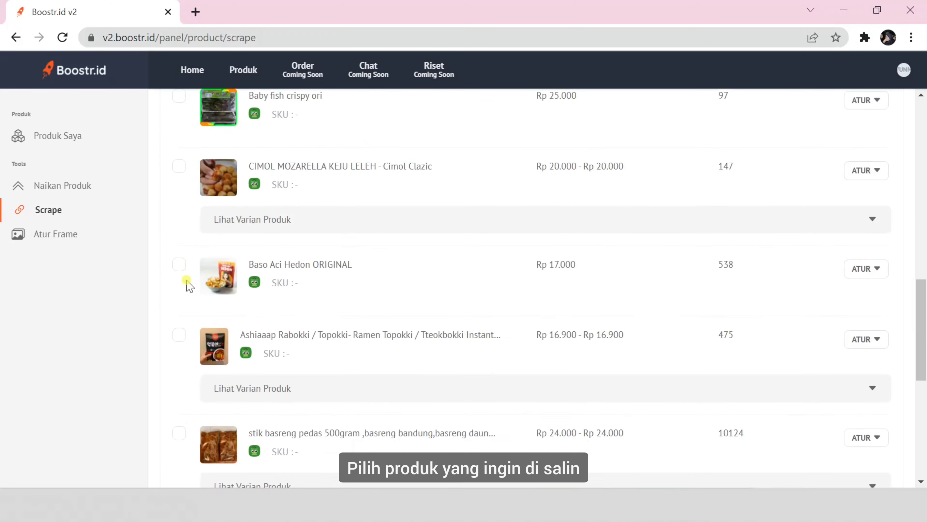
scroll(187, 283, down, 4)
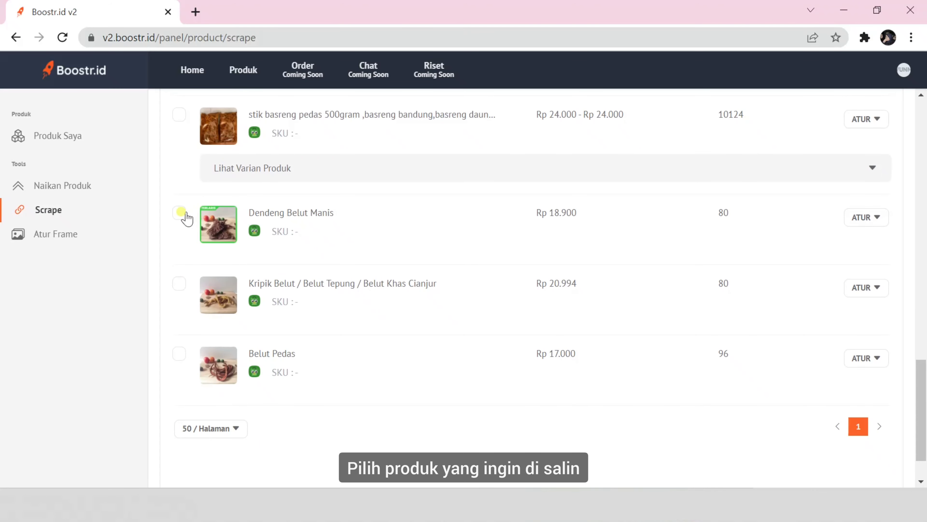
click(180, 213)
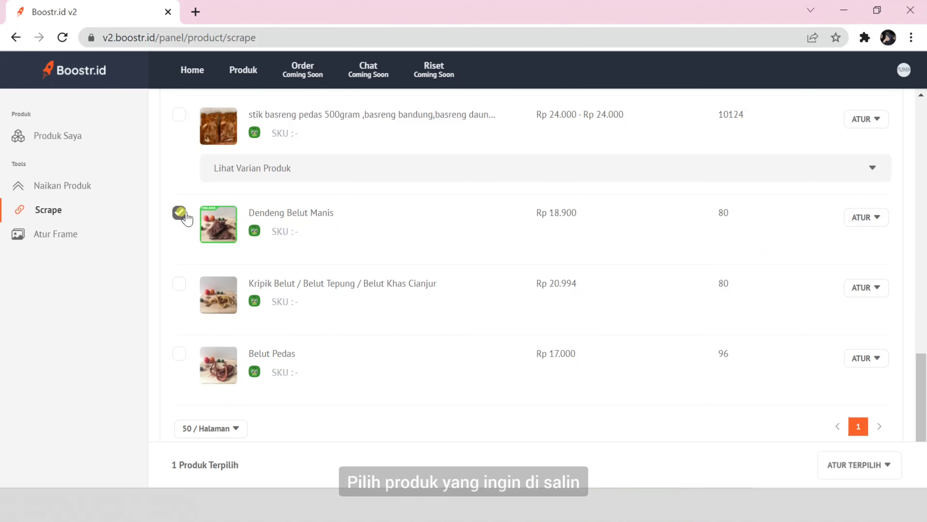
click(178, 351)
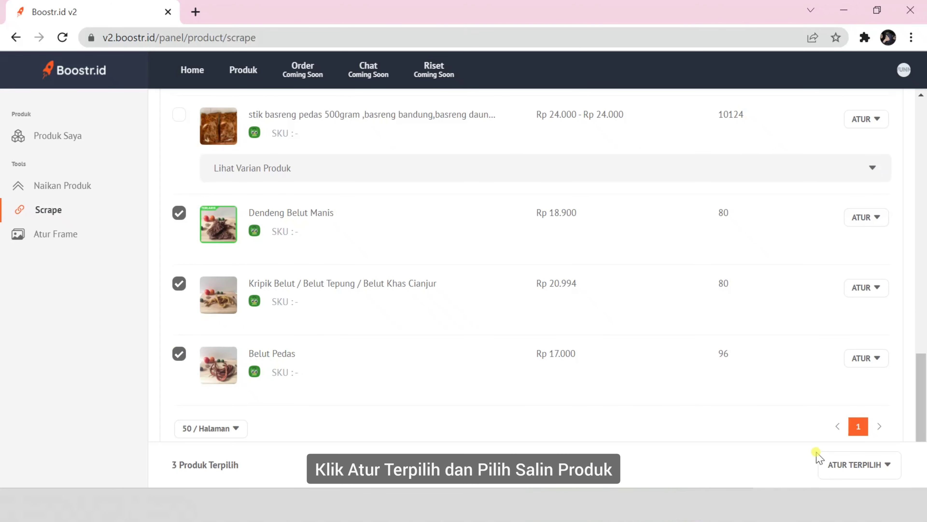
Copy the selected products to the Shopee shops rawgeteat4 and 01hp8mrccy and to Tokopedia shops.
click(829, 462)
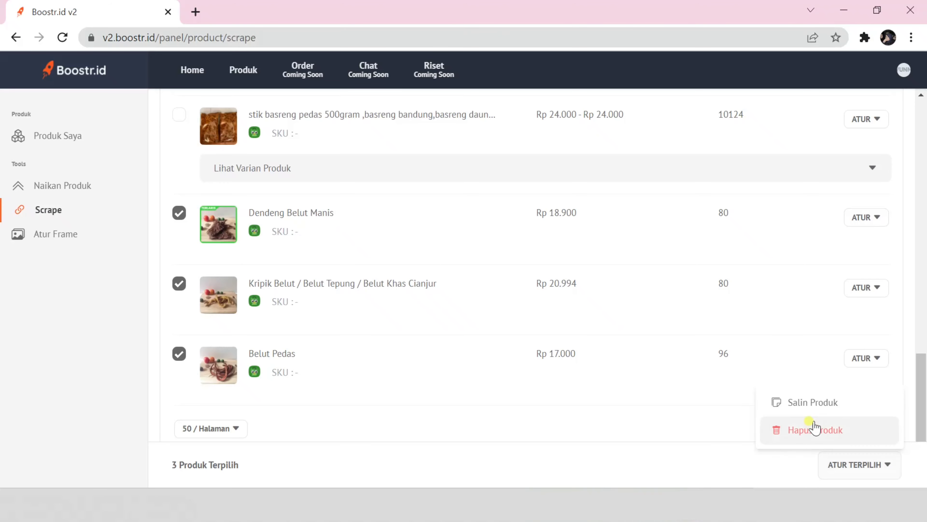
click(802, 402)
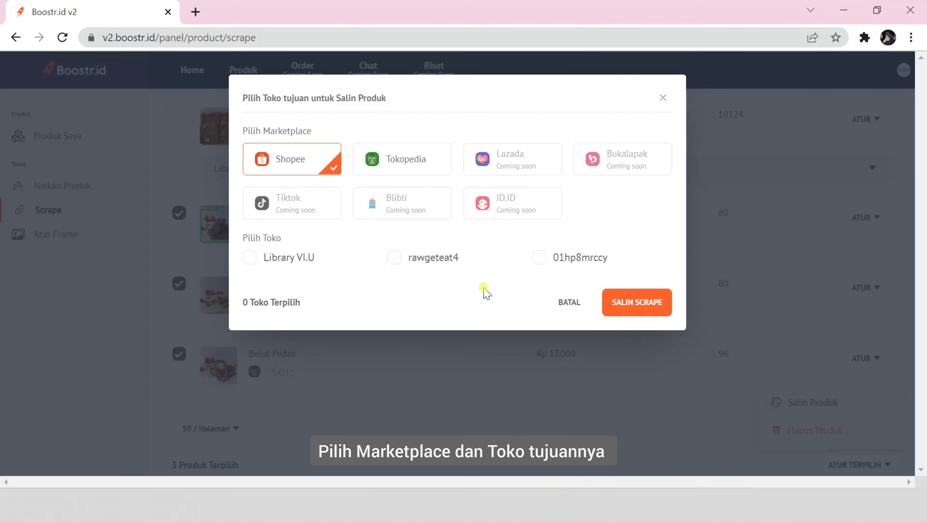
click(539, 258)
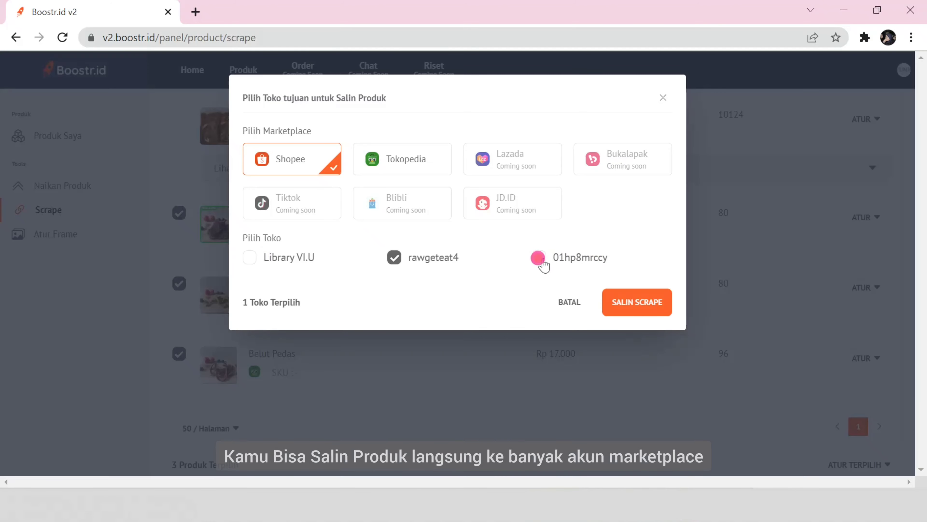
click(406, 168)
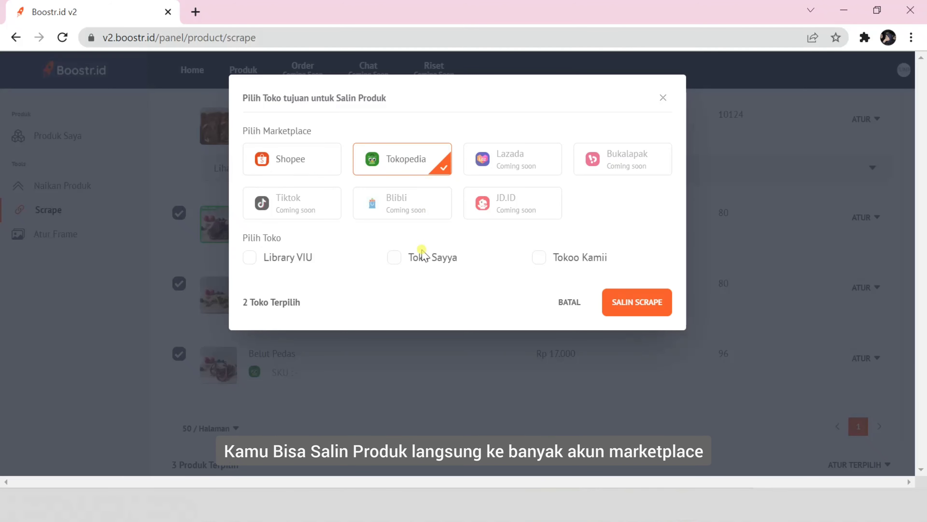
click(638, 310)
click(424, 345)
Check the draft products of the Tokopedia shops Toko Sayya and Tokoo Kamii.
click(245, 265)
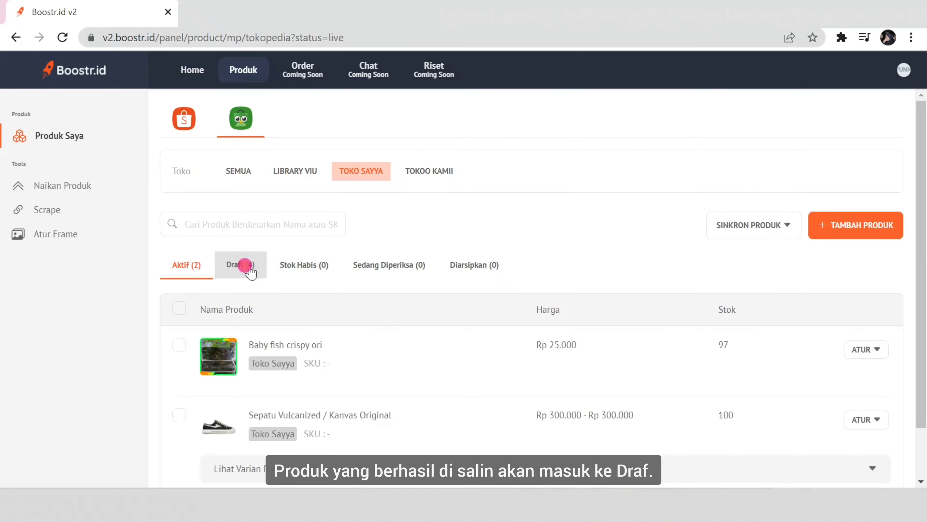
scroll(291, 355, down, 4)
scroll(365, 292, up, 4)
click(420, 176)
scroll(352, 410, down, 4)
scroll(352, 411, up, 4)
Check the draft products of the Shopee shops Library VI.U and rawgeteat4.
click(189, 122)
click(300, 171)
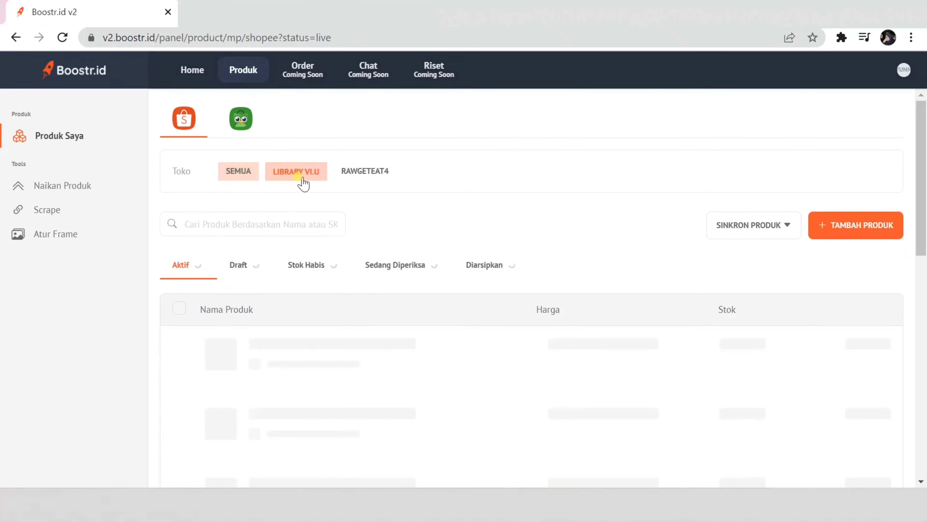
click(228, 266)
scroll(317, 400, down, 3)
scroll(396, 188, up, 3)
click(387, 175)
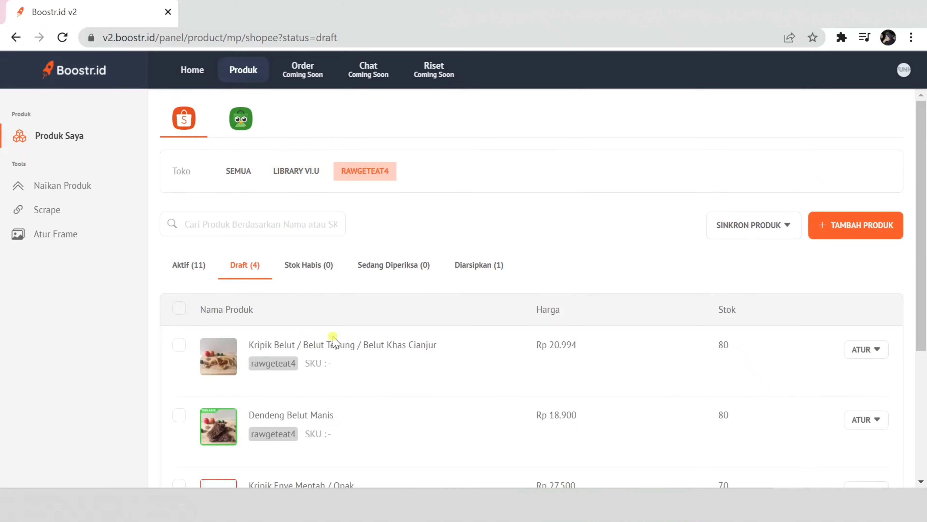
scroll(332, 351, down, 3)
scroll(292, 321, up, 3)
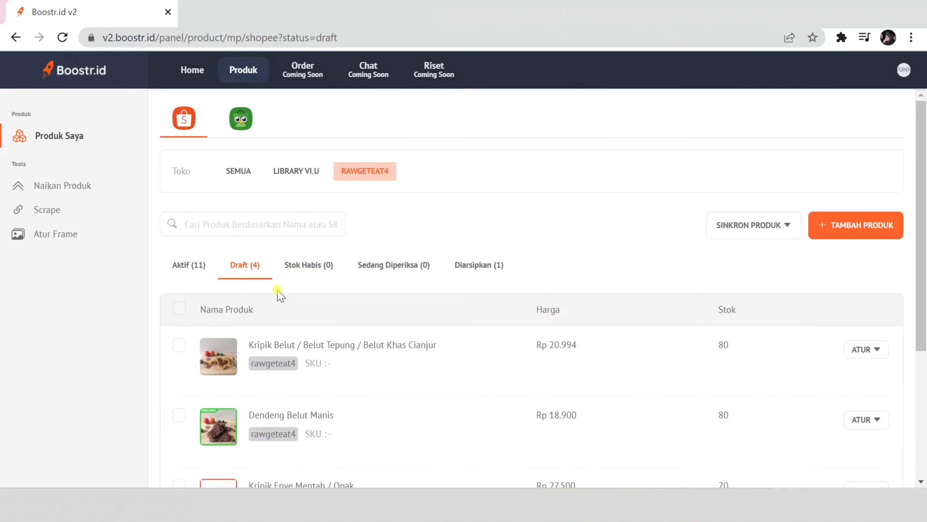
Open the Dendeng Belut Manis draft of the Tokopedia shop Tokoo Kamii for editing.
click(246, 131)
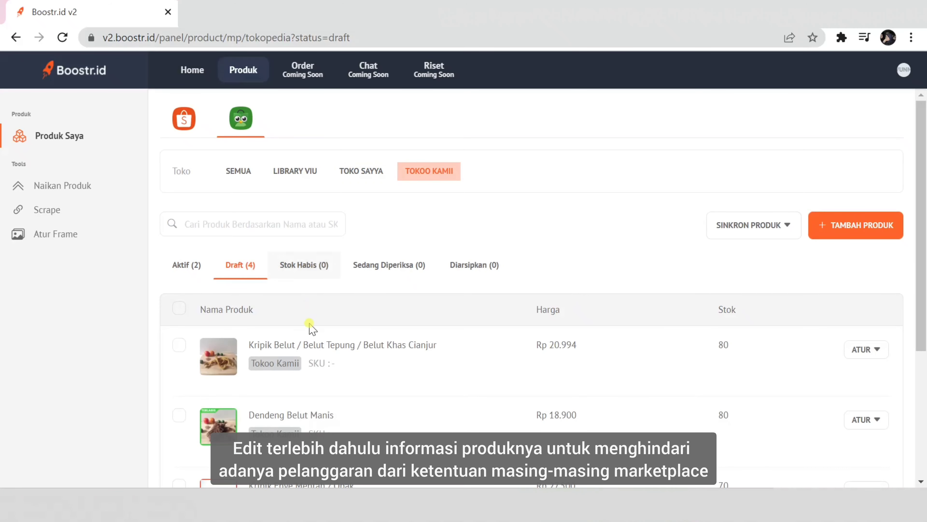
scroll(312, 328, down, 5)
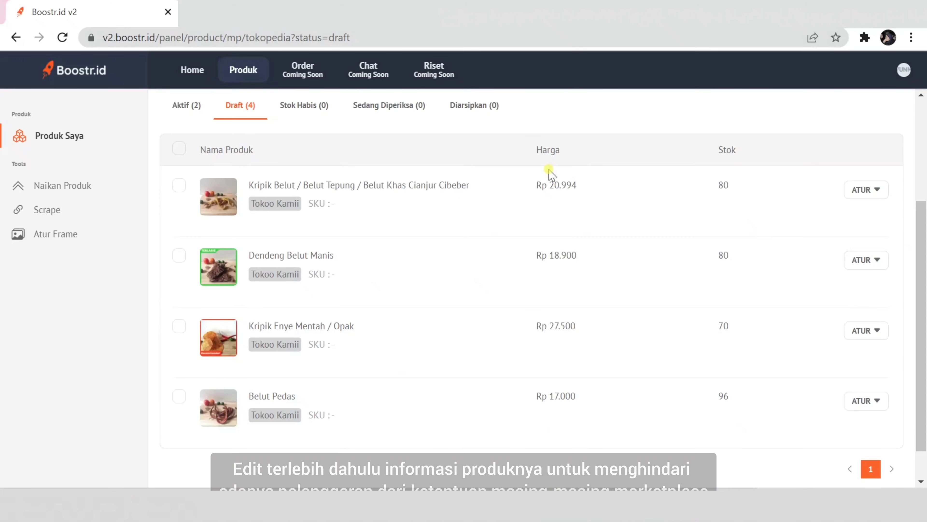
click(856, 258)
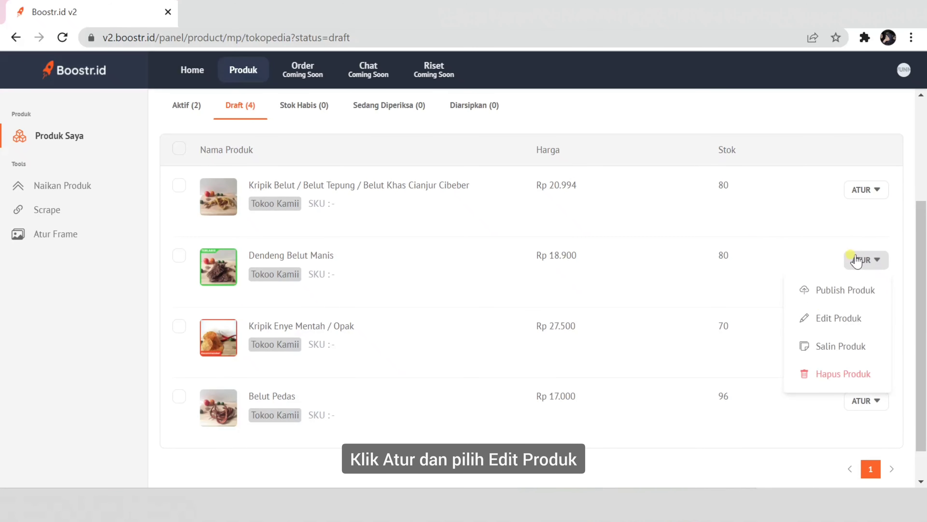
click(815, 330)
Append "Khas Cianjur" to the product name, fill in the package size with 20 cm and 30 cm as first two dimensions, and update the product.
scroll(582, 286, down, 4)
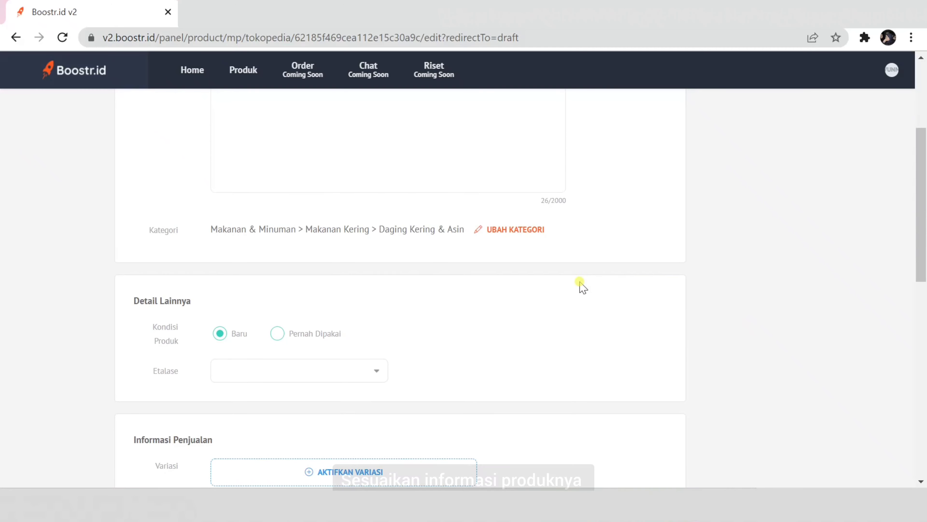
scroll(581, 285, up, 4)
click(369, 198)
text(Khas Cianju)
scroll(359, 278, down, 15)
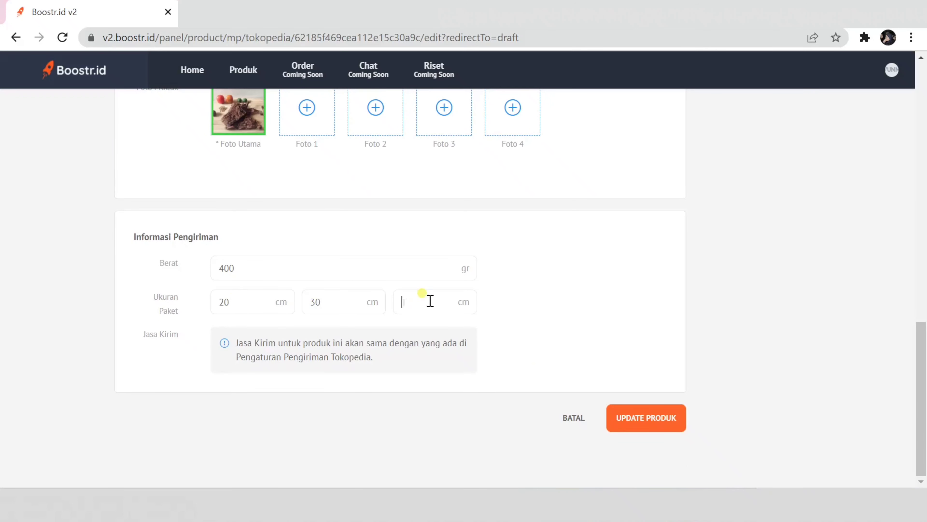
click(624, 418)
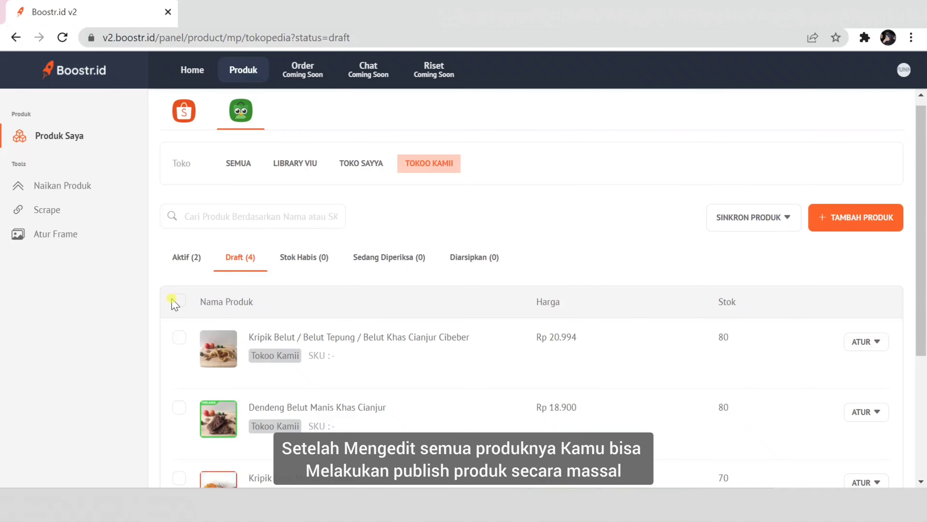
Publish all draft products of Tokoo Kamii in bulk and open the shop's active product list.
click(179, 301)
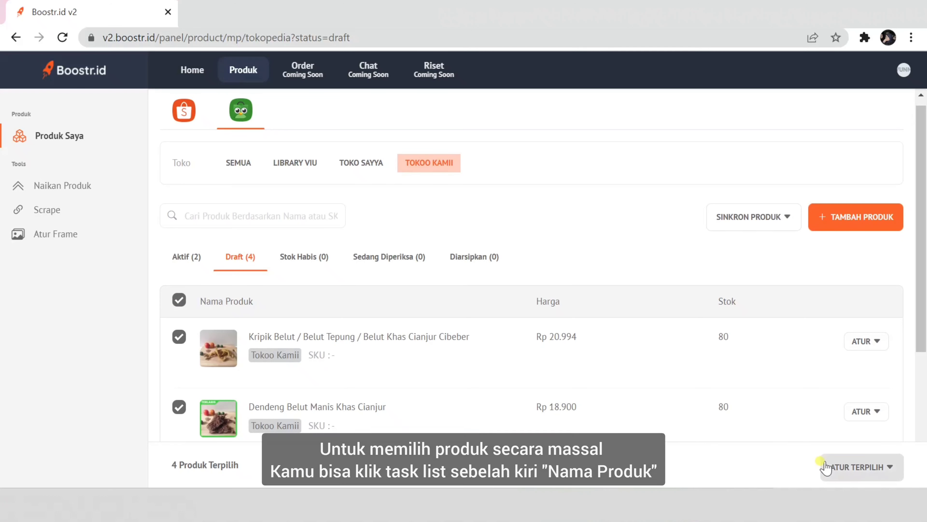
click(846, 469)
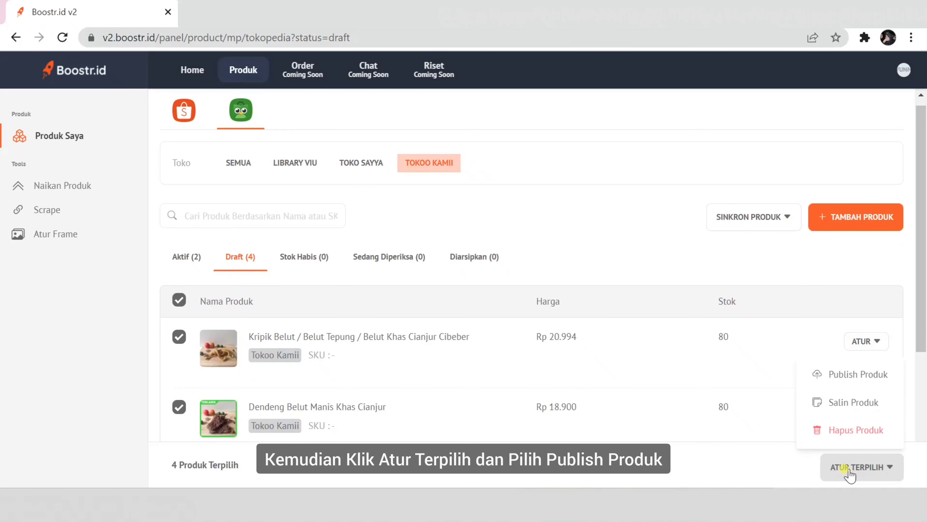
click(854, 374)
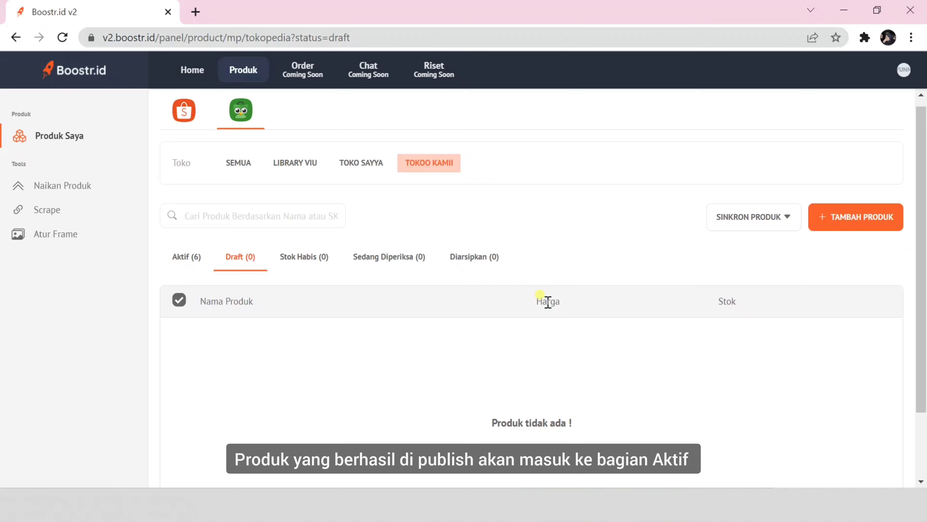
click(171, 256)
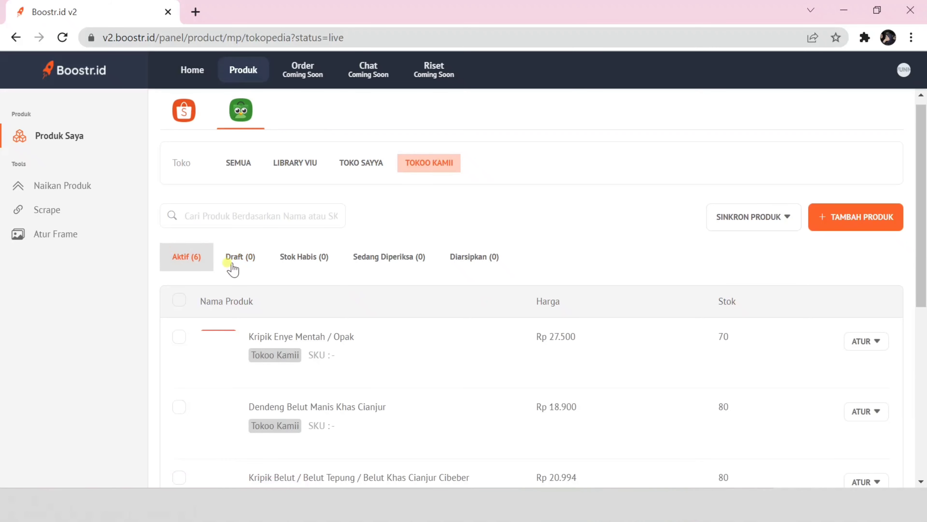
Look through Tokoo Kamii's active products and view the Dendeng Belut Manis Khas Cianjur page on Tokopedia before returning to the list.
scroll(411, 378, down, 2)
scroll(411, 378, down, 7)
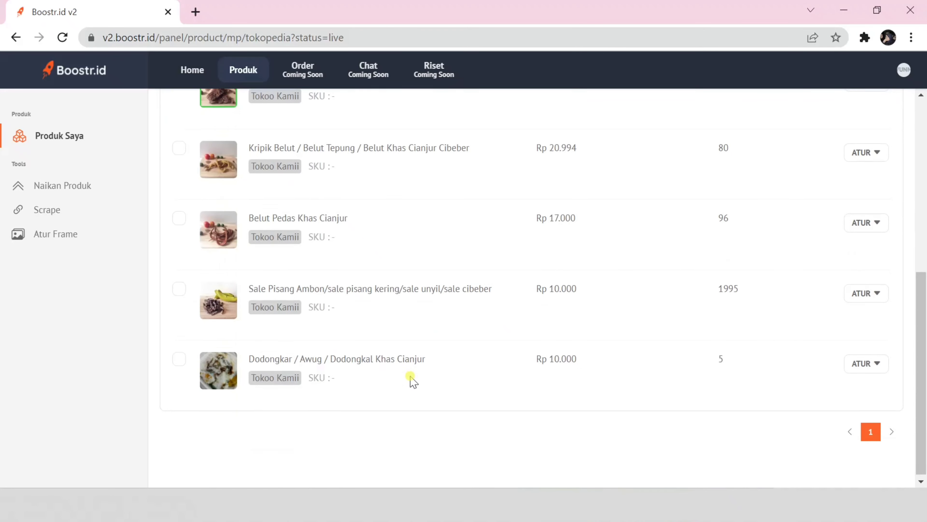
scroll(411, 378, up, 5)
scroll(410, 377, up, 3)
click(330, 384)
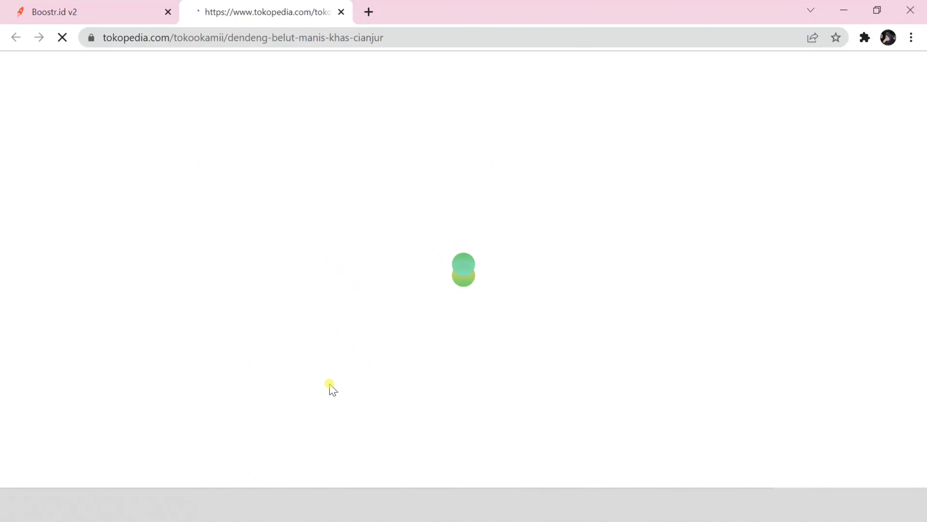
key(ctrl+w)
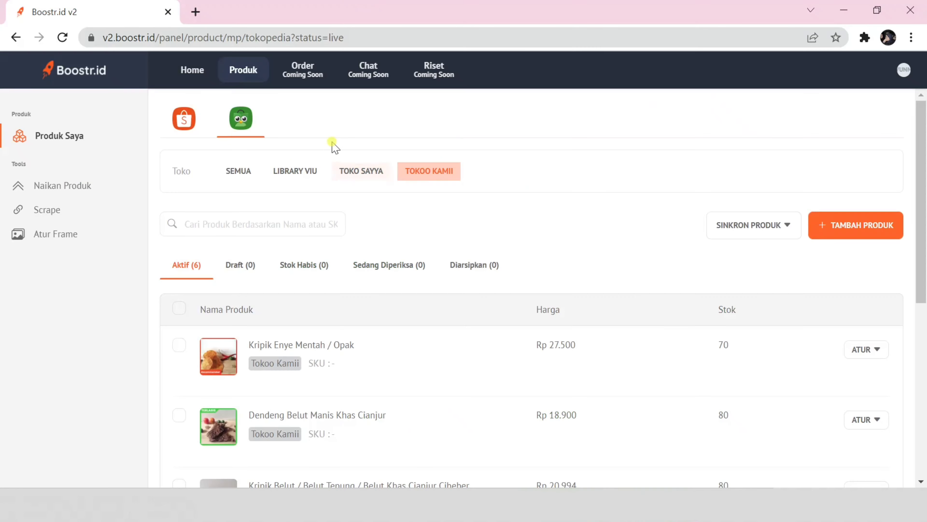
Select all draft products of the Shopee shop rawgeteat4 and open them for bulk editing of category and attributes.
click(185, 129)
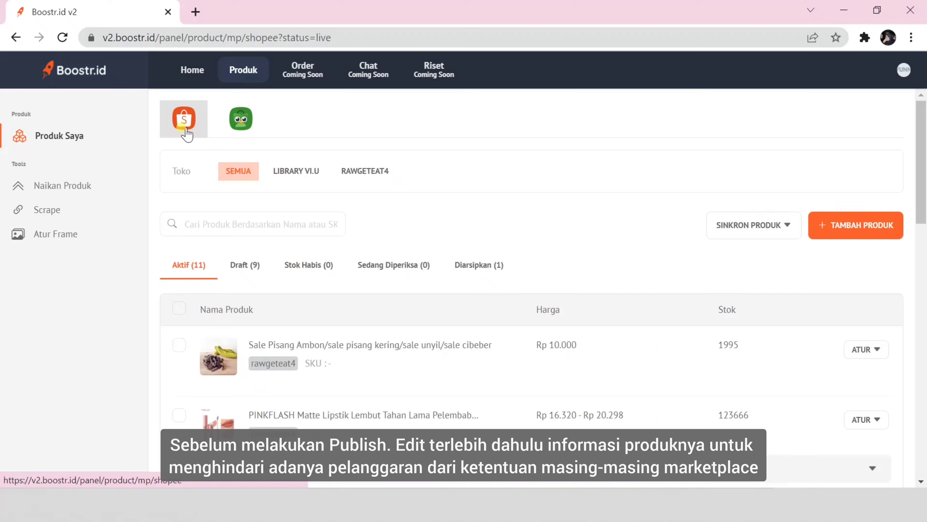
click(369, 178)
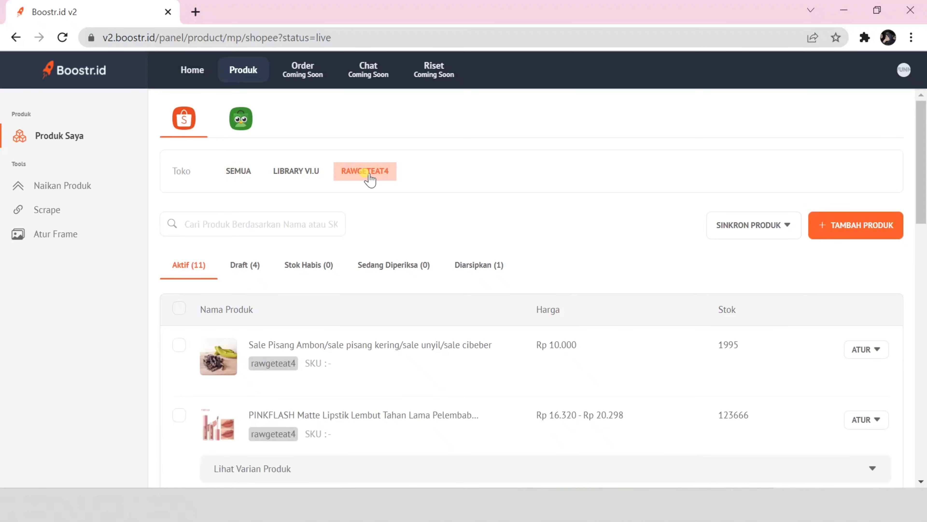
click(242, 264)
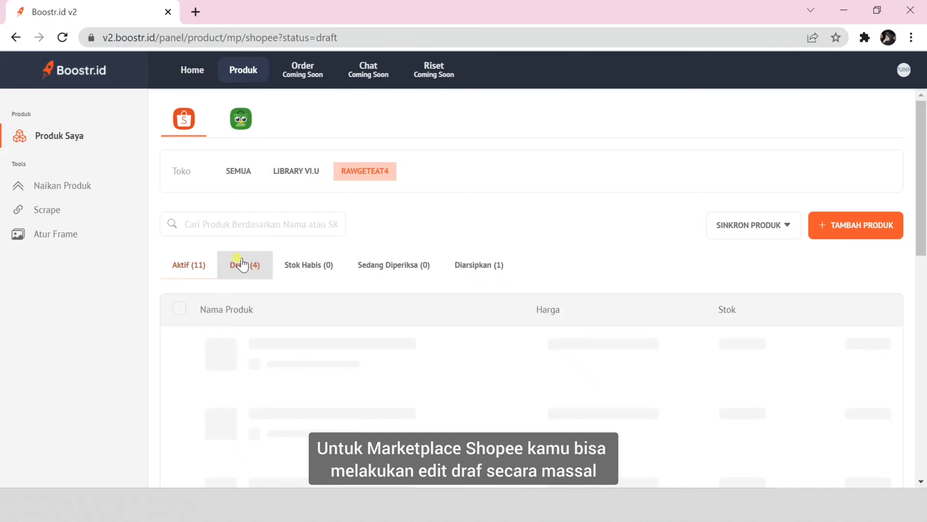
scroll(242, 263, down, 3)
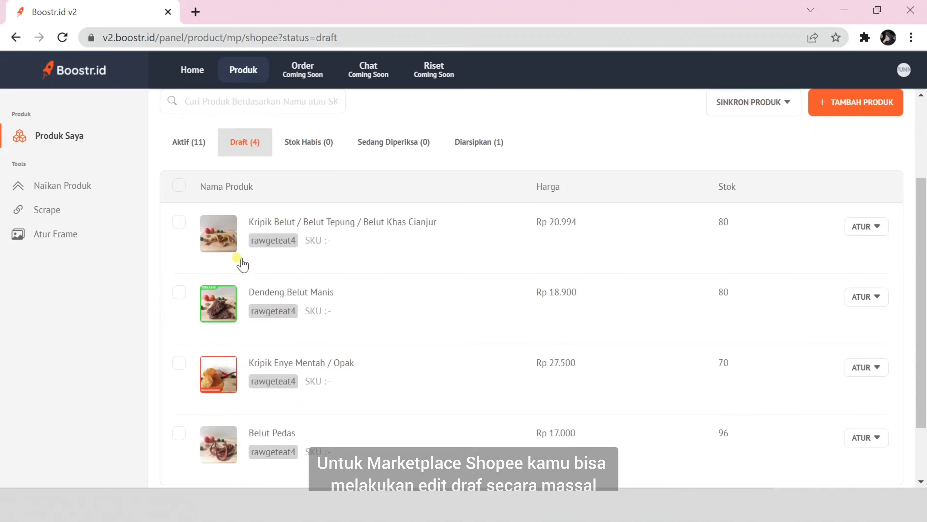
click(178, 185)
click(798, 468)
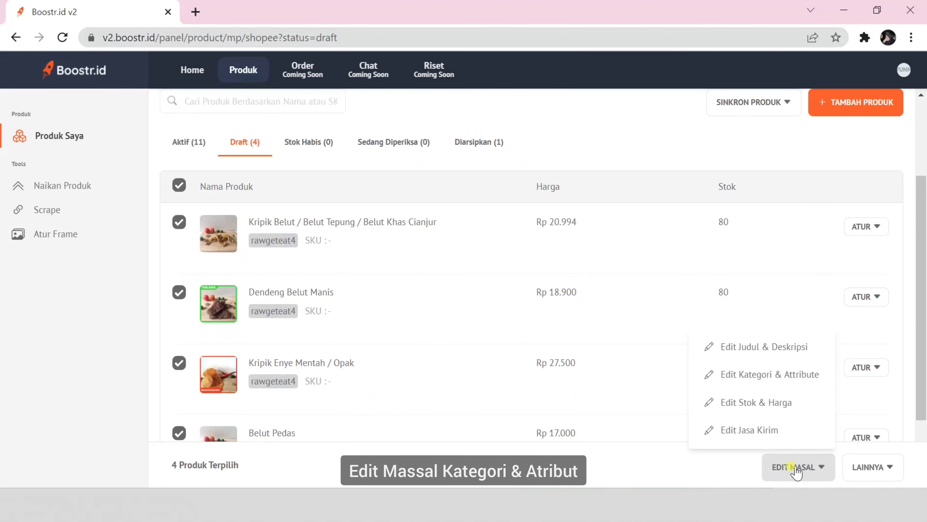
click(730, 376)
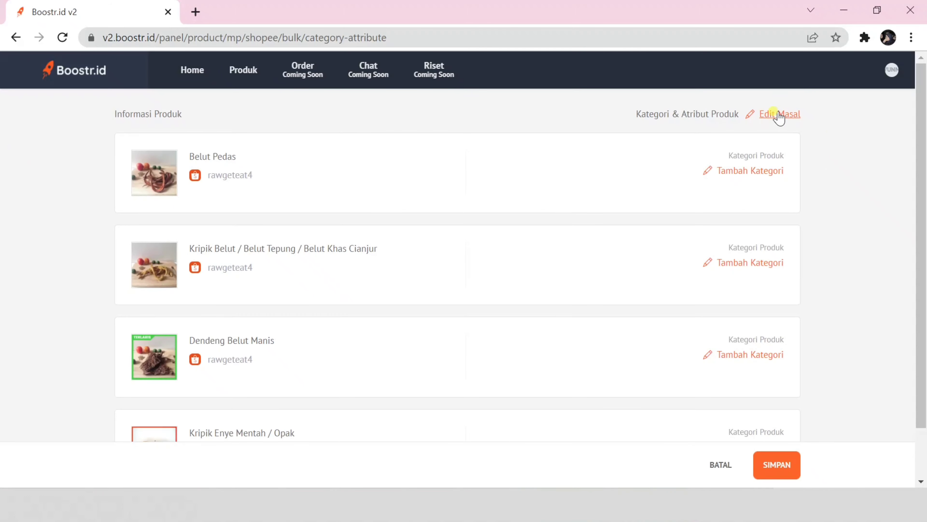
Choose Makanan & Minuman > Makanan Ringan > Keripik & Kerupuk as the bulk category for the selected drafts.
click(779, 116)
click(274, 150)
scroll(420, 272, down, 8)
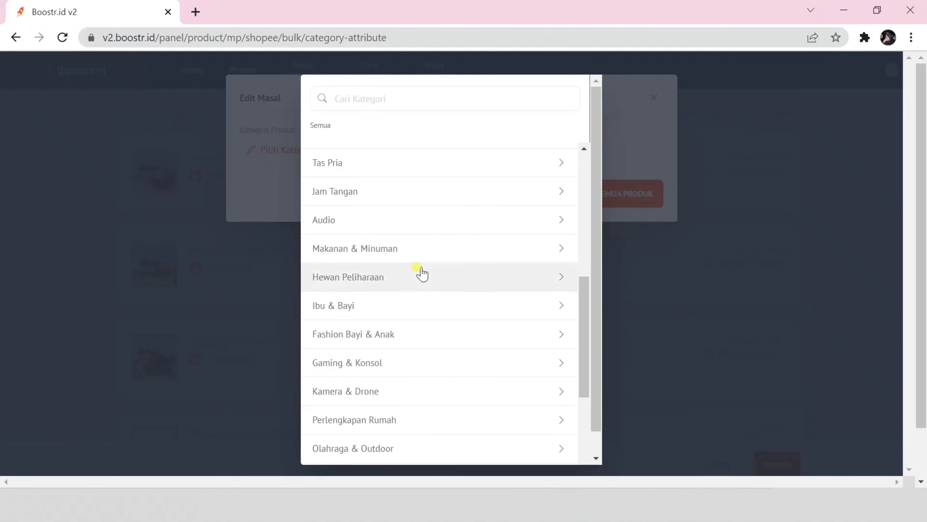
scroll(425, 252, up, 2)
click(430, 238)
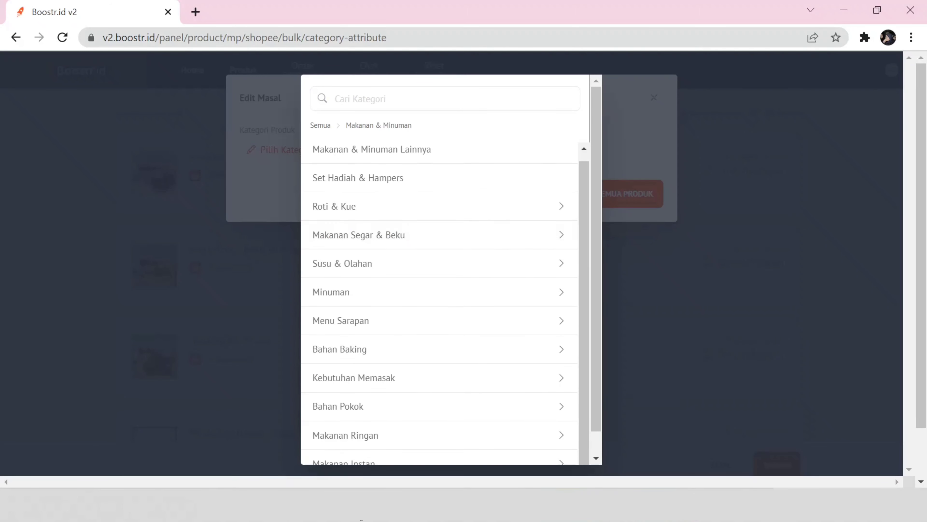
click(389, 445)
click(425, 358)
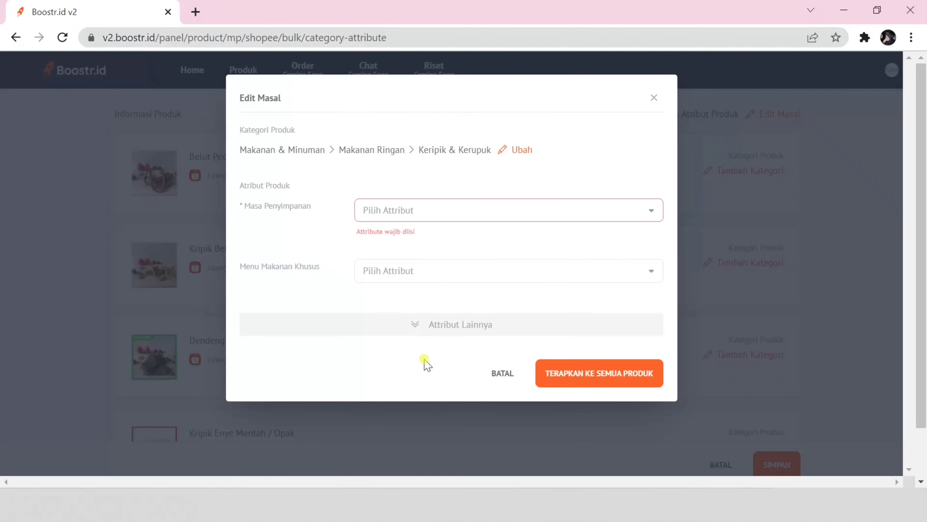
Set the Masa Penyimpanan attribute to 6 Months, apply it to all products and save.
click(559, 207)
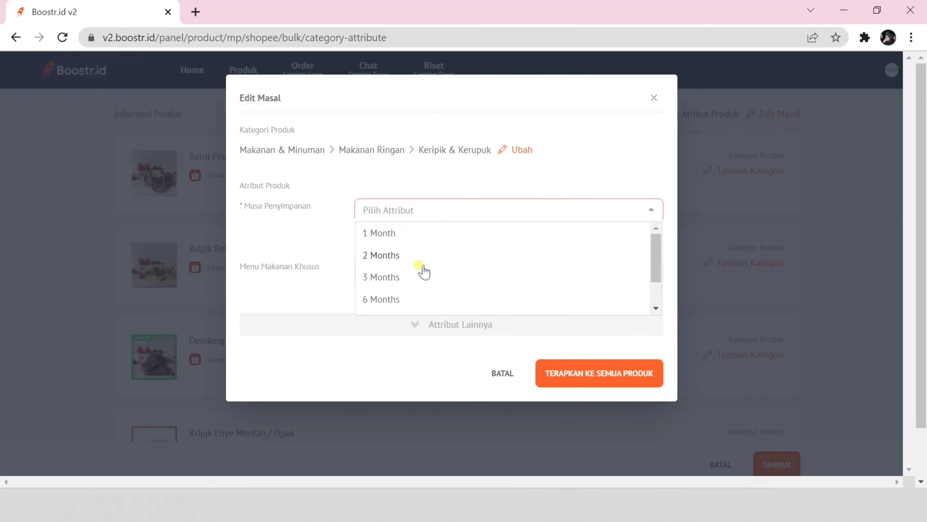
click(395, 298)
click(584, 366)
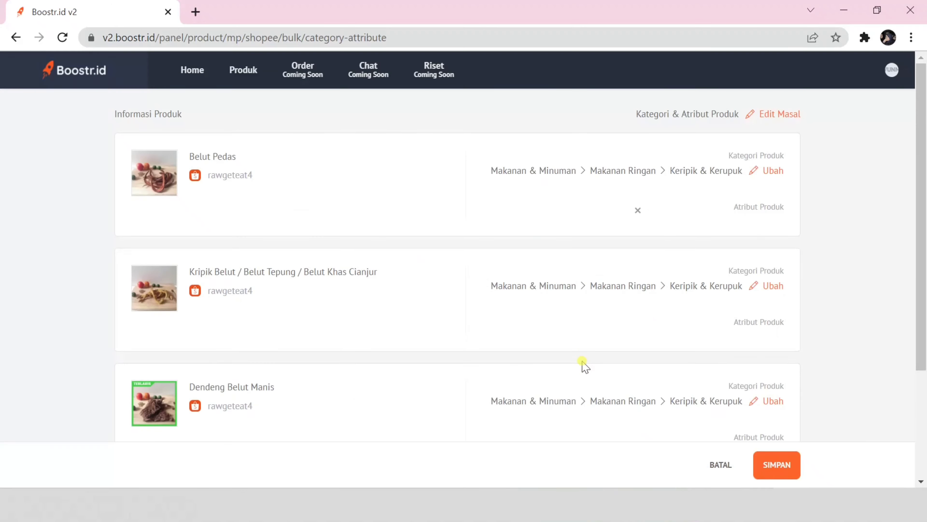
scroll(584, 366, down, 15)
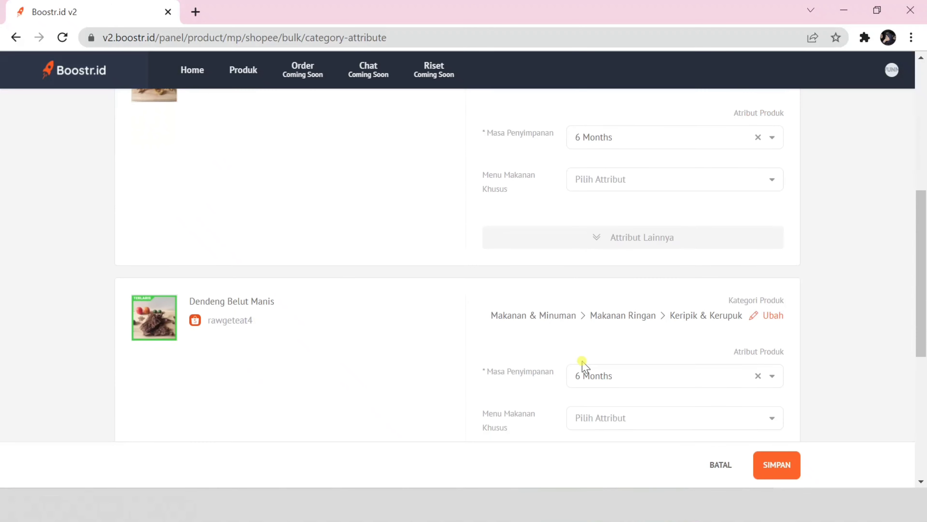
click(778, 467)
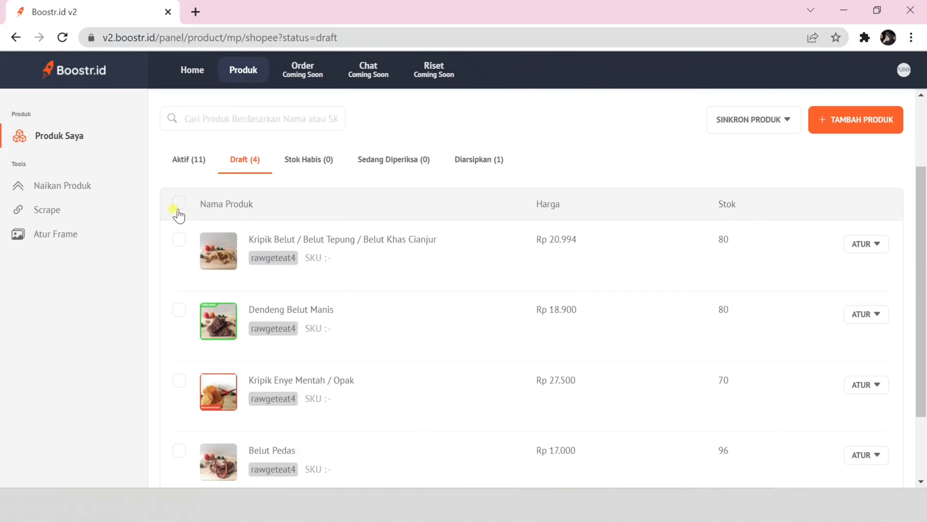
Bulk edit the draft titles, appending "Khas Cianjur" to Belut Pedas, Dendeng Belut Manis and Kripik Enye Mentah / Opak, and save.
click(179, 203)
click(818, 471)
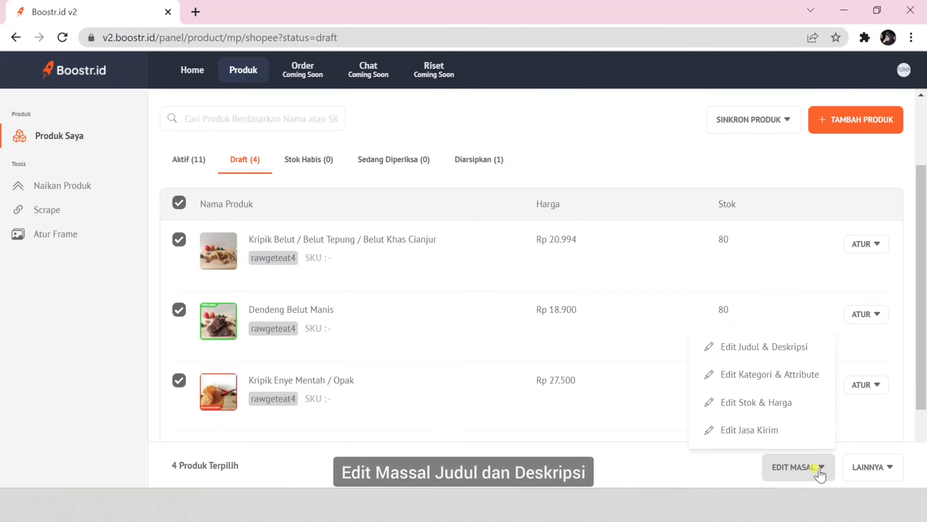
click(779, 347)
click(417, 159)
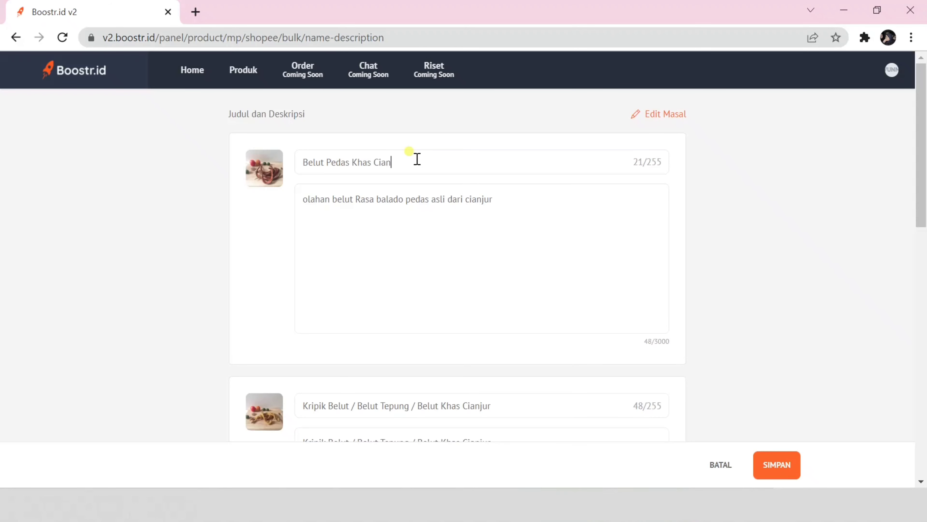
scroll(504, 406, down, 12)
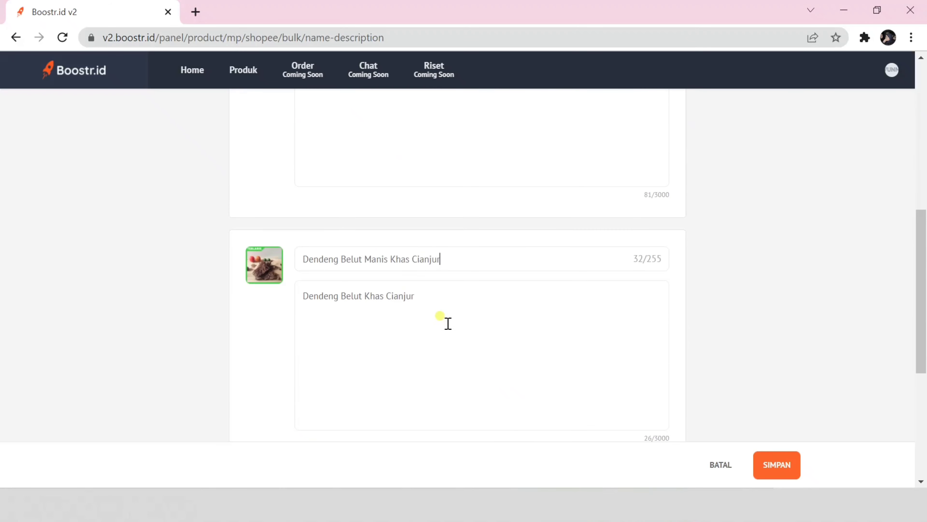
click(774, 465)
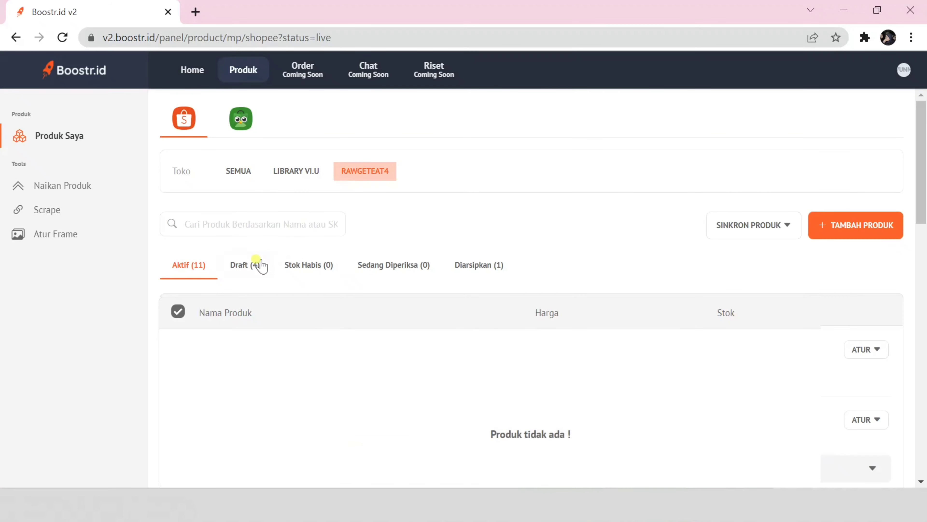
Review the stock and prices of all rawgeteat4 drafts in bulk editing and save them.
click(239, 271)
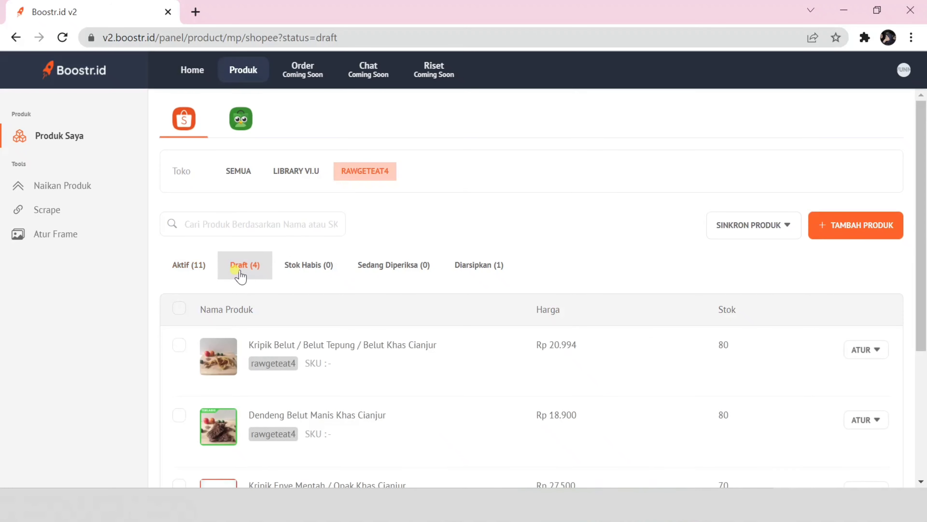
click(179, 309)
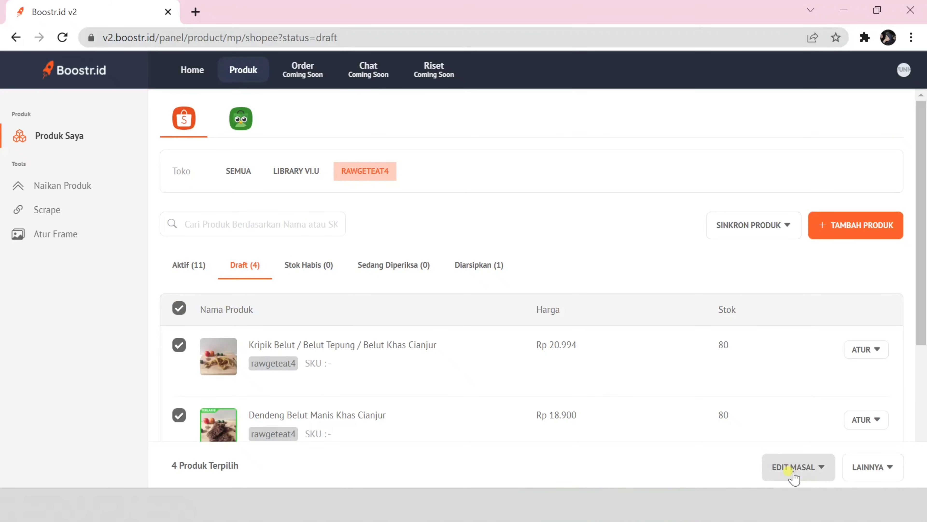
click(794, 468)
click(787, 417)
scroll(548, 315, down, 4)
scroll(563, 288, up, 4)
click(776, 471)
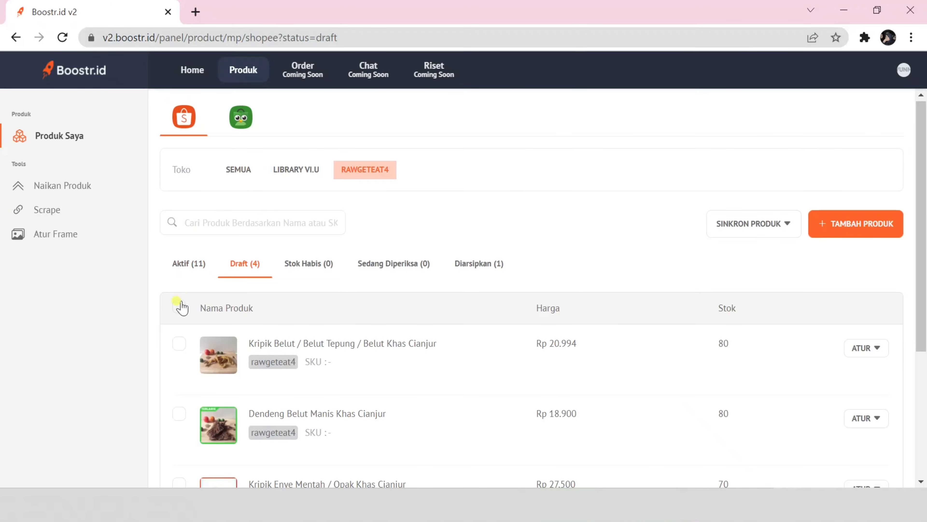
Bulk edit the shipping details of all rawgeteat4 drafts with weight 100 g and package dimensions of 20, 30 and 30 cm, and save.
click(179, 306)
click(790, 471)
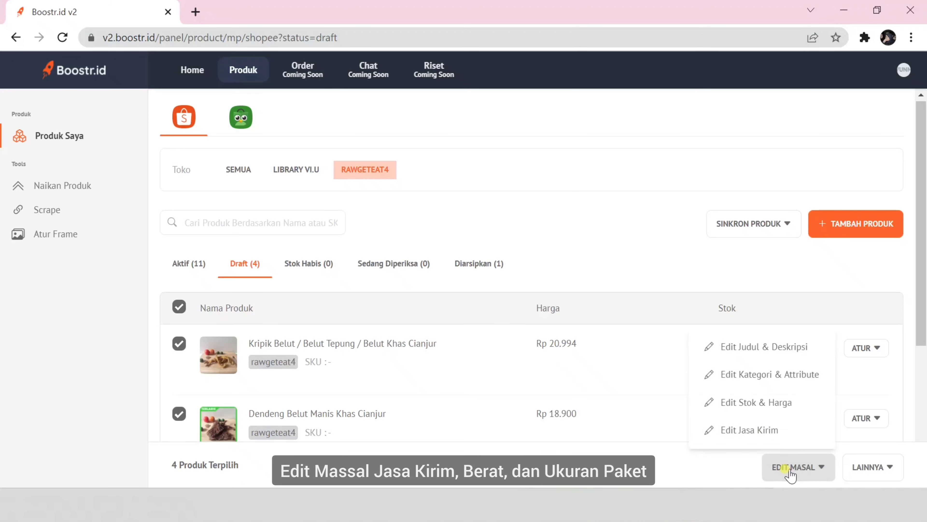
click(761, 431)
click(688, 122)
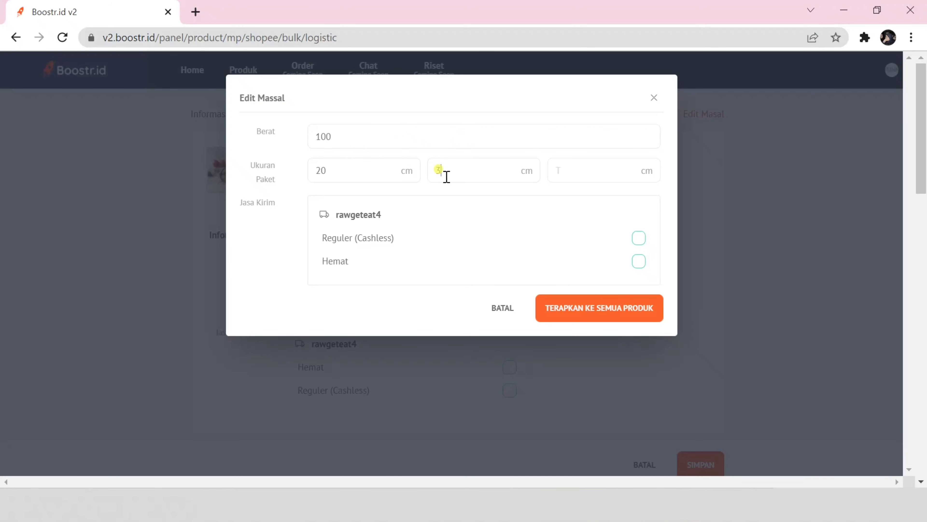
click(618, 303)
scroll(615, 299, down, 14)
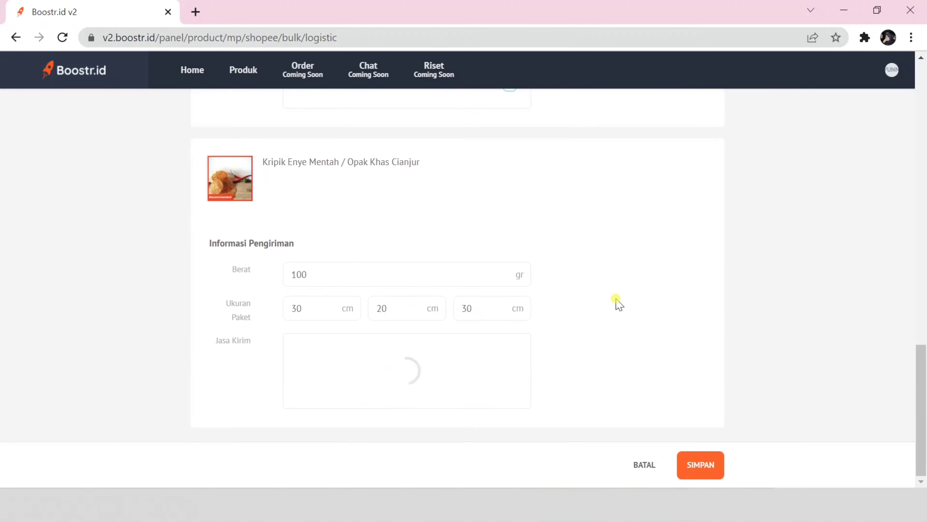
click(704, 464)
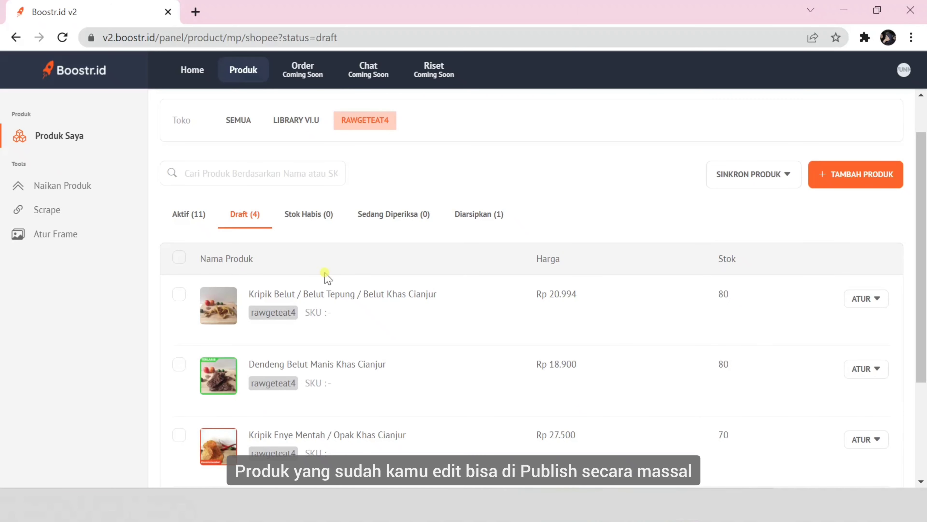
Publish all rawgeteat4 drafts in bulk and open the Belut Pedas Khas Cianjur product page from the shop's active products.
click(179, 257)
scroll(859, 461, up, 1)
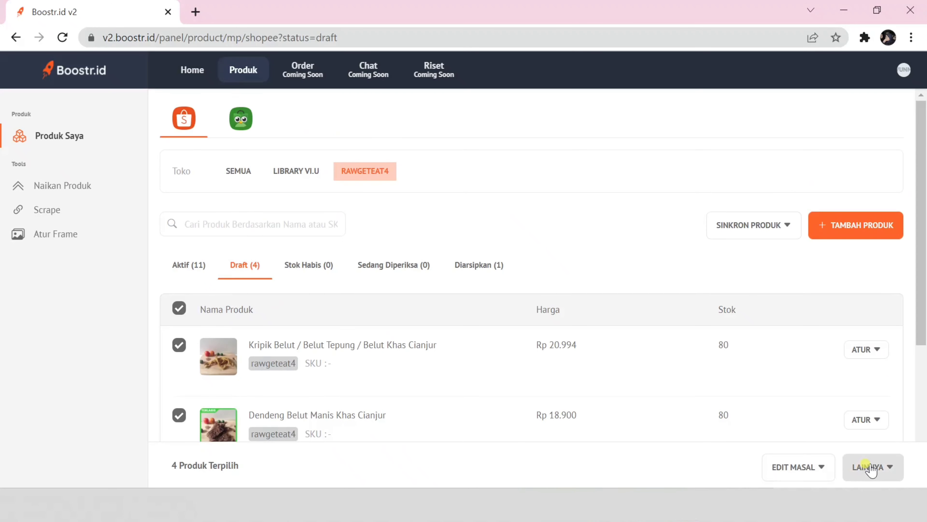
click(872, 467)
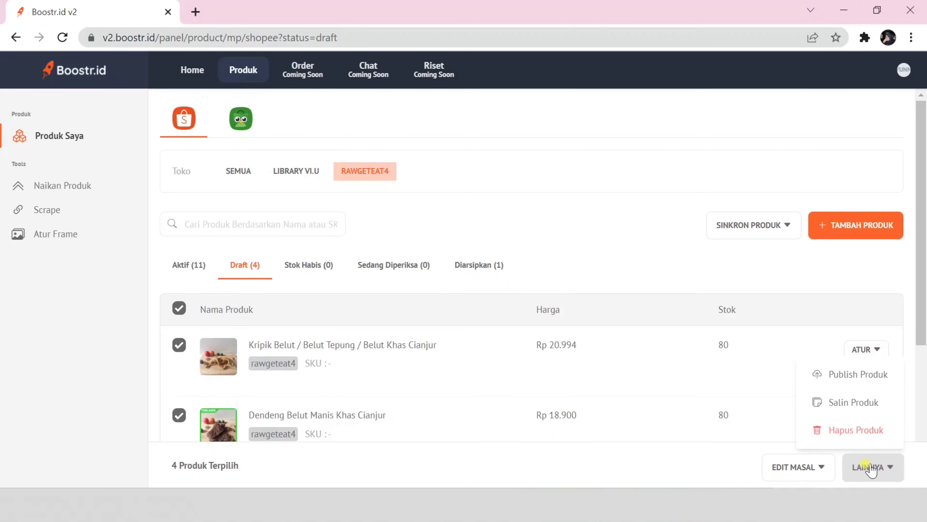
click(856, 375)
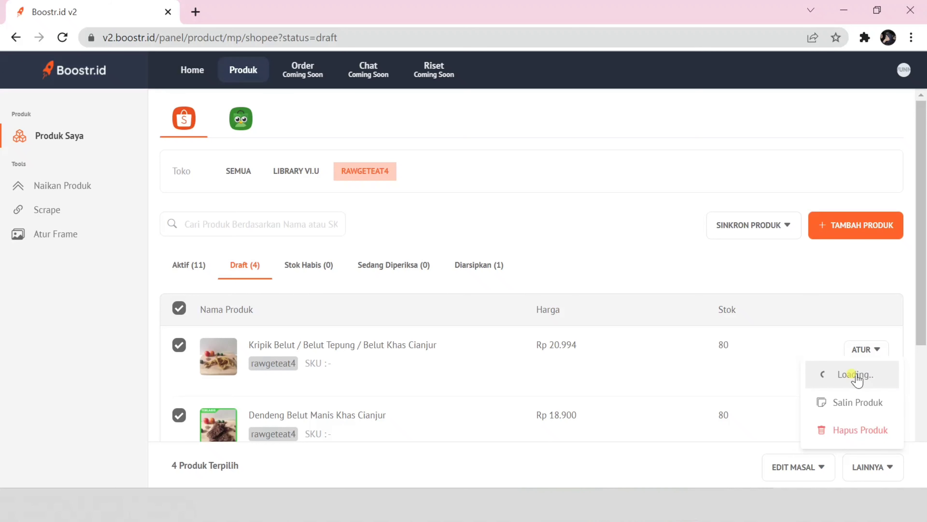
click(200, 266)
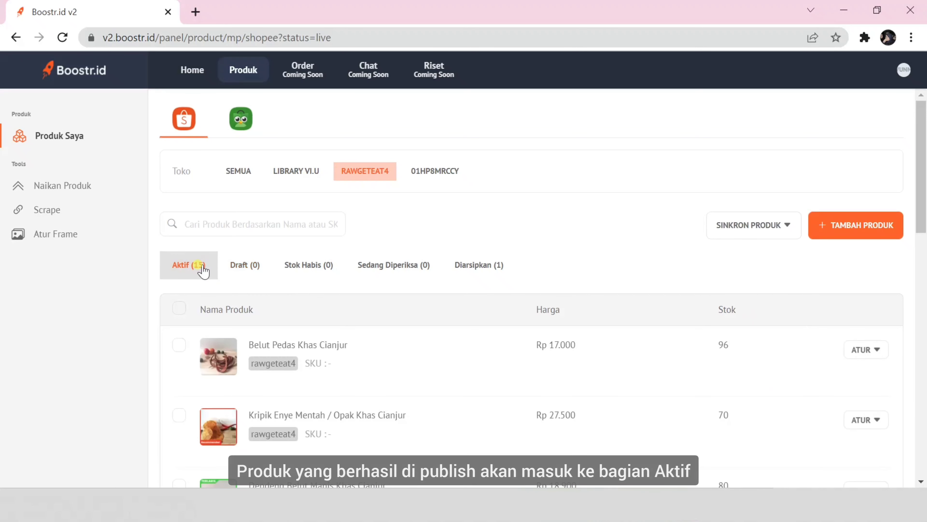
click(301, 347)
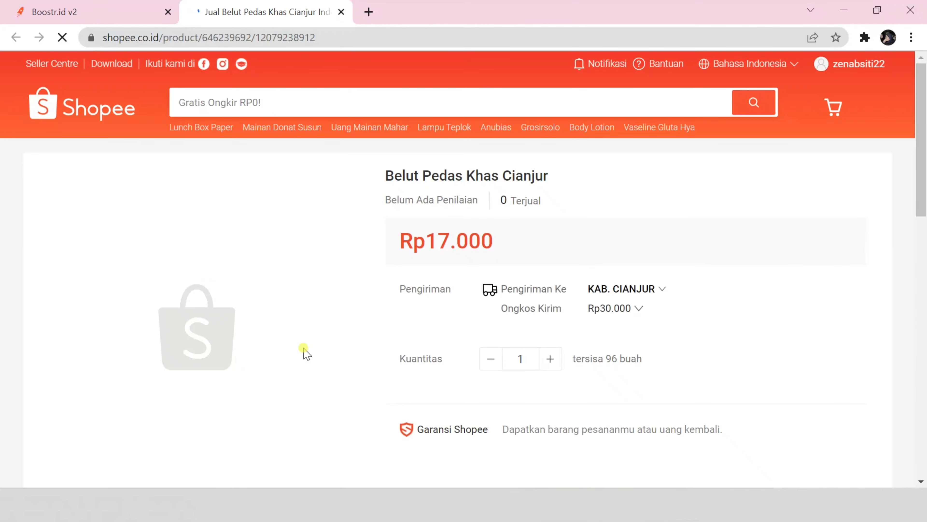